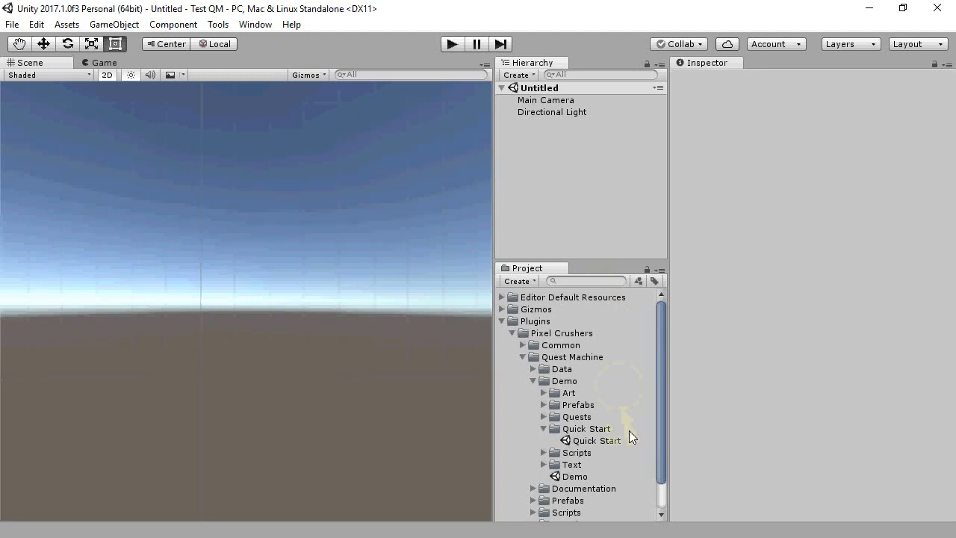
- Open the Quick Start scene from the Quest Machine demo folder and select the Villager object
{"action": "right_click", "coordinate": [569, 442]}
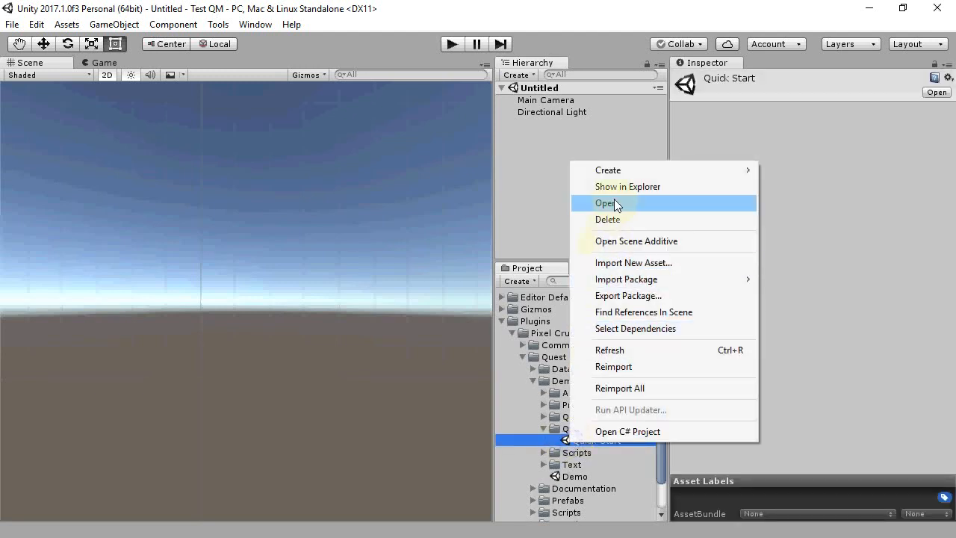
{"action": "left_click", "coordinate": [613, 203]}
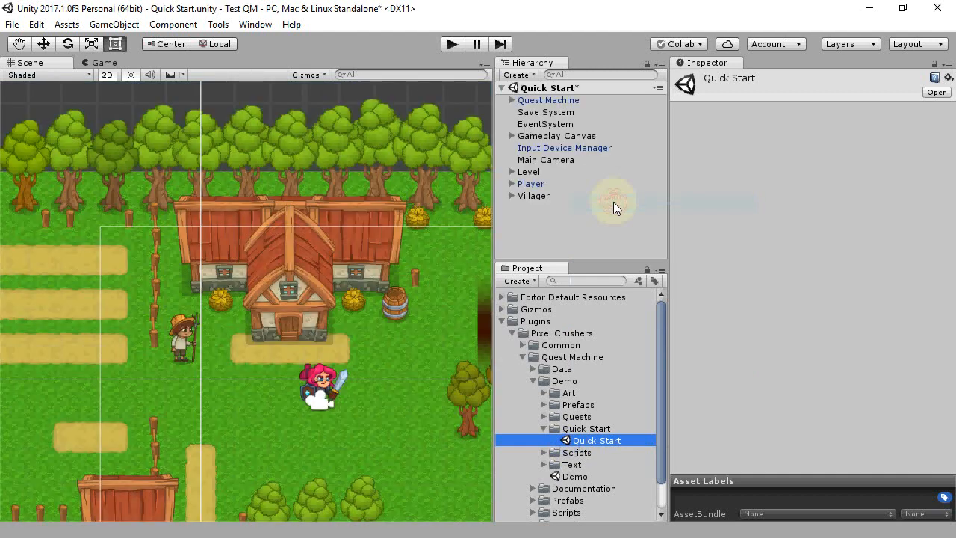
{"action": "left_click", "coordinate": [534, 196]}
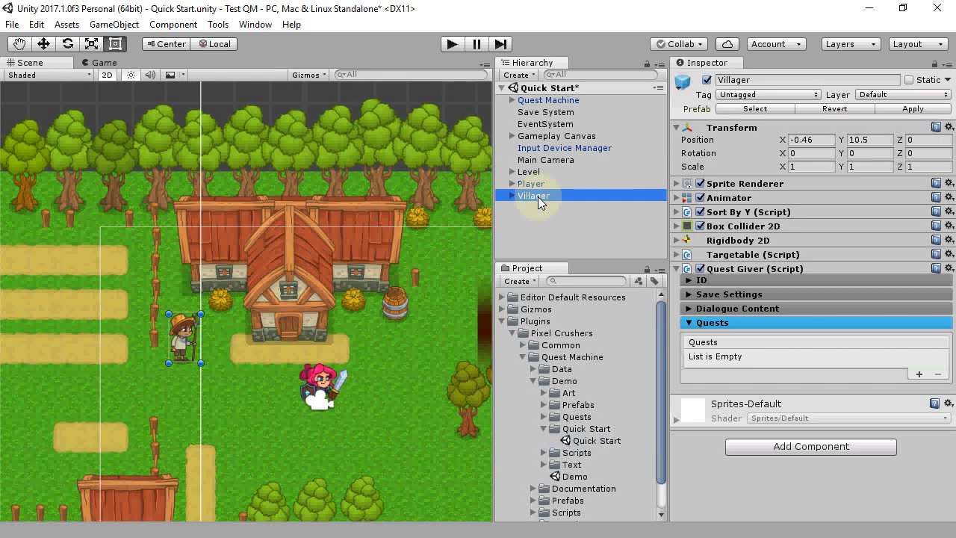
- Set the Villager's Quest Giver Id to "villager" and enter the character's name as its Display Name
{"action": "left_click", "coordinate": [702, 280]}
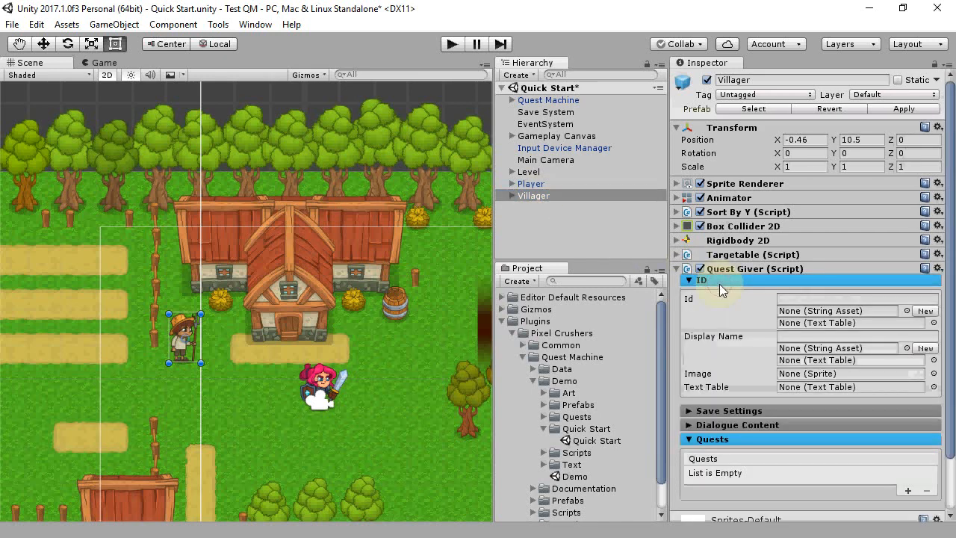
{"action": "left_click", "coordinate": [843, 299]}
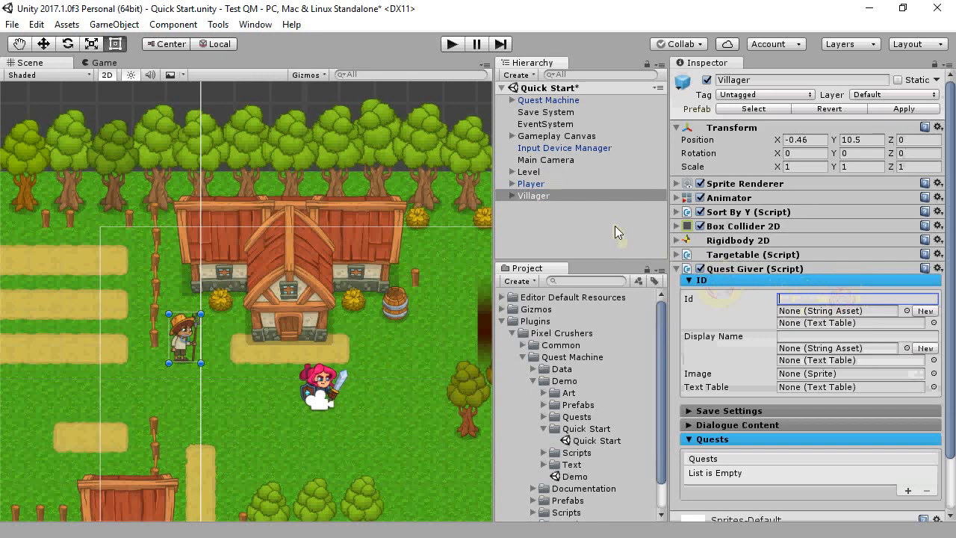
{"action": "type", "text": "villager"}
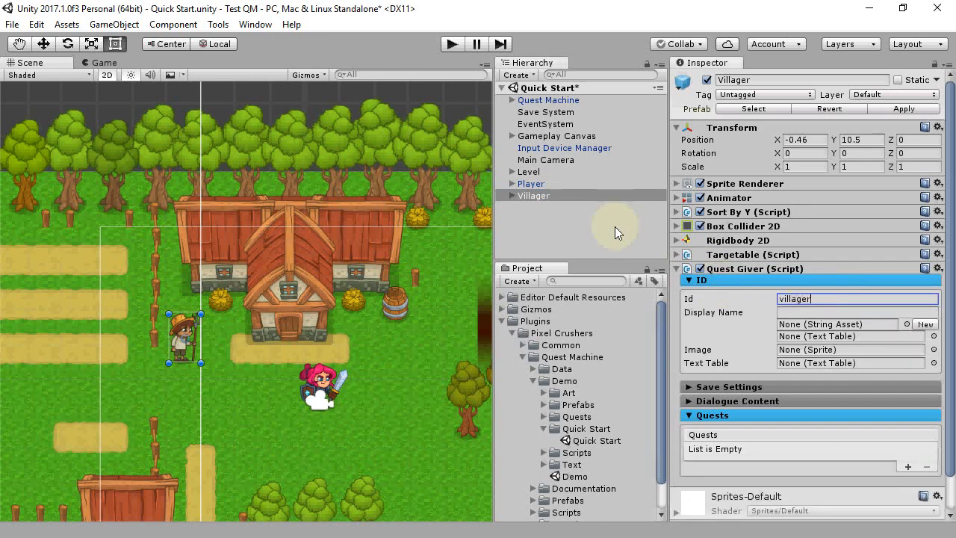
{"action": "key", "text": "Tab"}
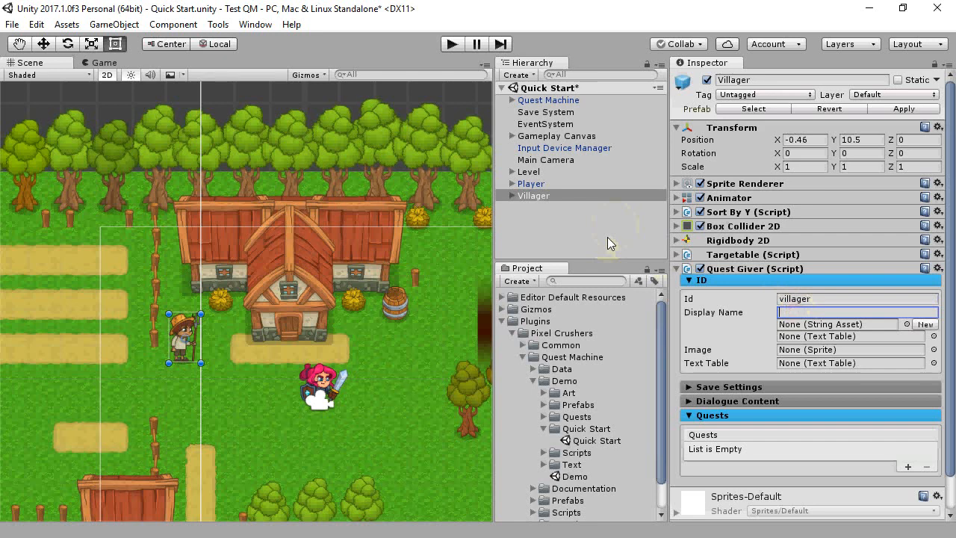
{"action": "type", "text": "Johann"}
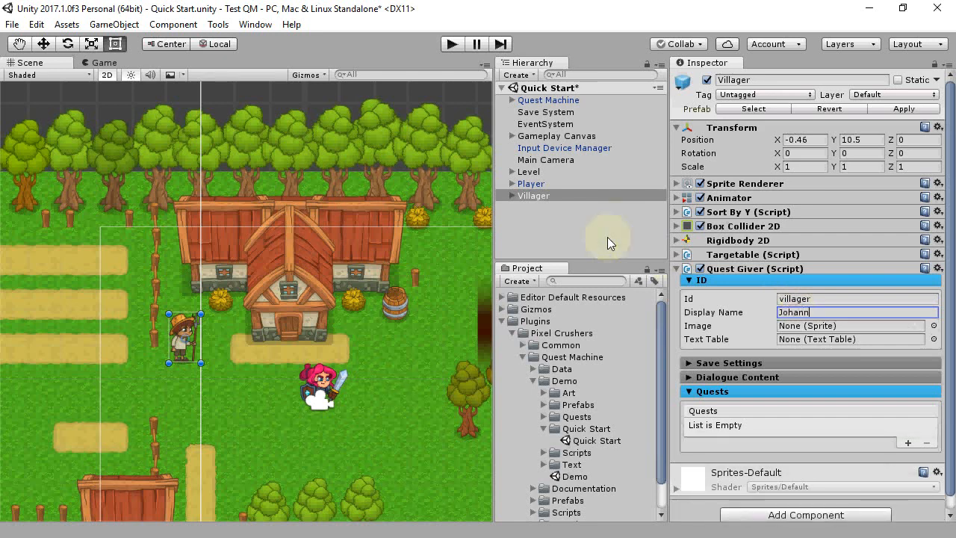
- Assign the villager_portrait sprite as the Villager's Quest Giver image
{"action": "left_click", "coordinate": [934, 326]}
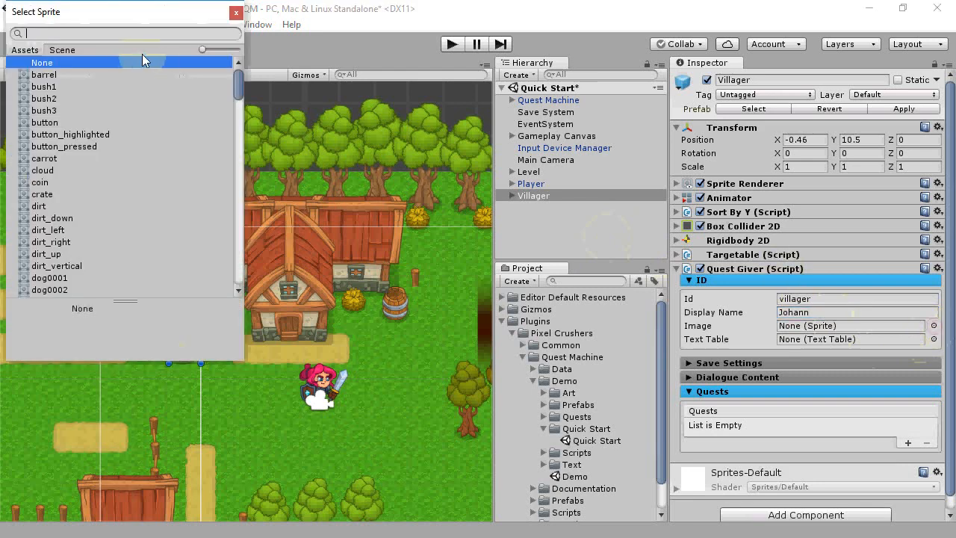
{"action": "type", "text": "vil"}
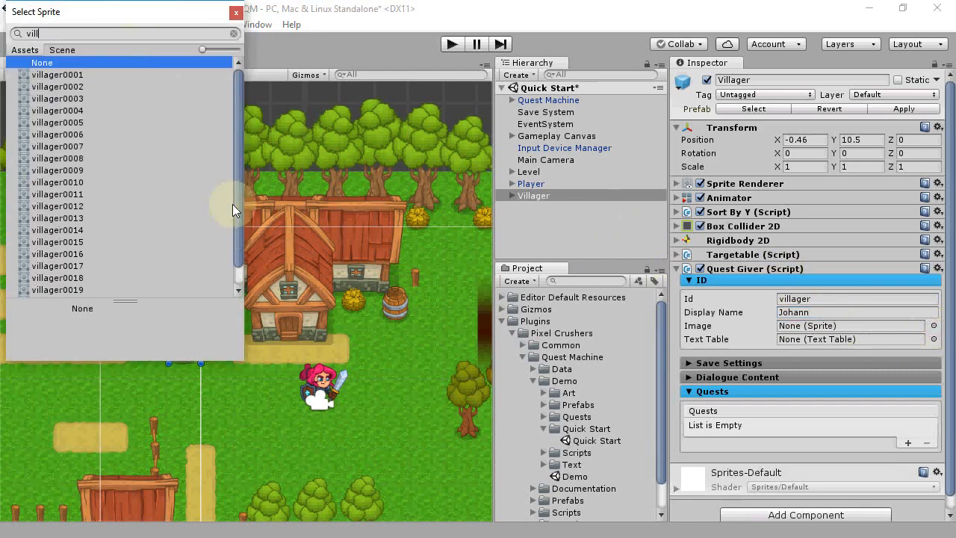
{"action": "type", "text": "l"}
{"action": "left_click_drag", "start_coordinate": [238, 211], "coordinate": [230, 282]}
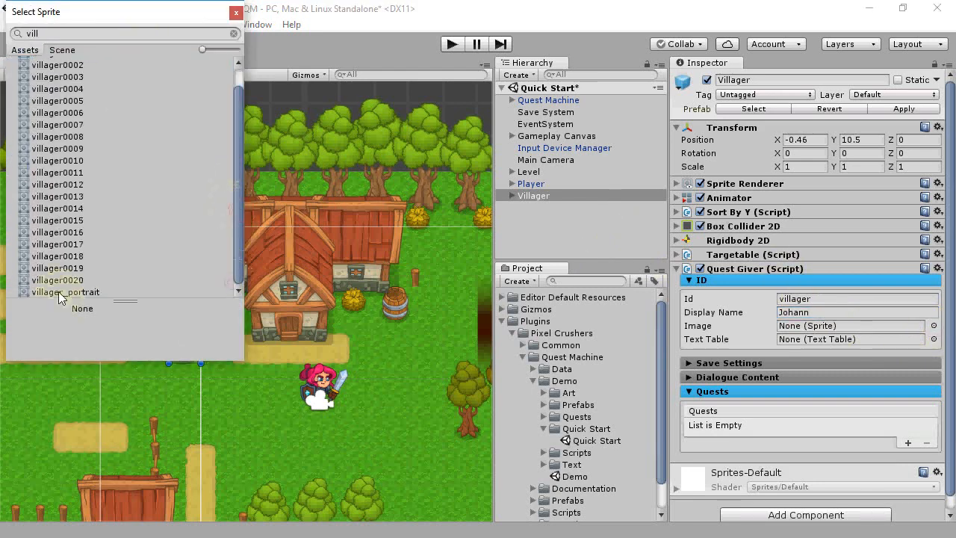
{"action": "double_click", "coordinate": [58, 291]}
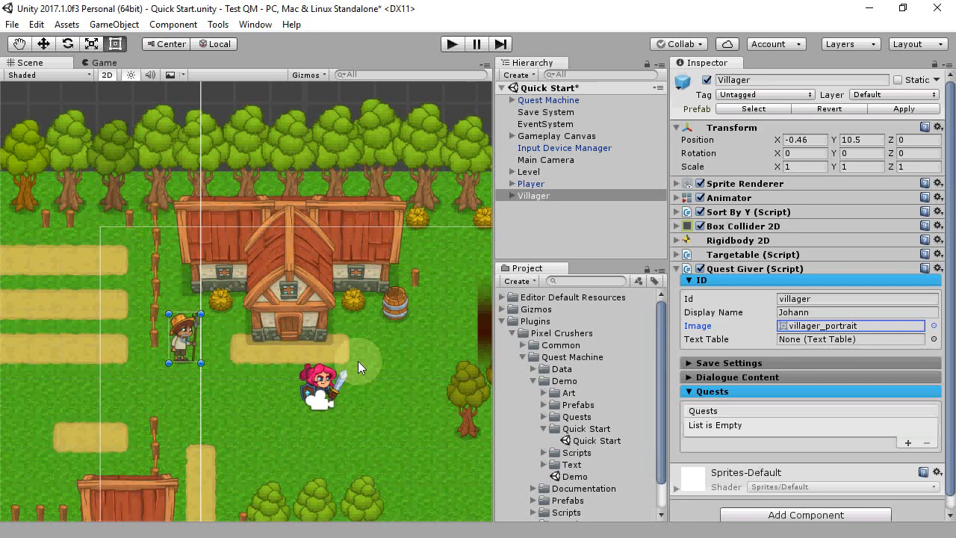
- Add an entry to the Villager's quest list and create a new quest asset for it named "Find Coins" in the Assets folder
{"action": "left_click", "coordinate": [776, 279]}
{"action": "left_click", "coordinate": [773, 308]}
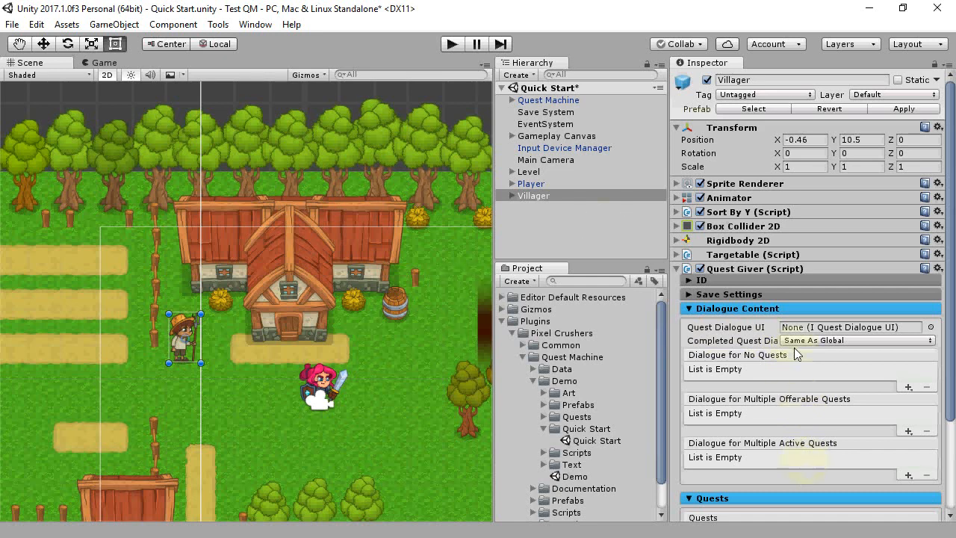
{"action": "left_click", "coordinate": [796, 308]}
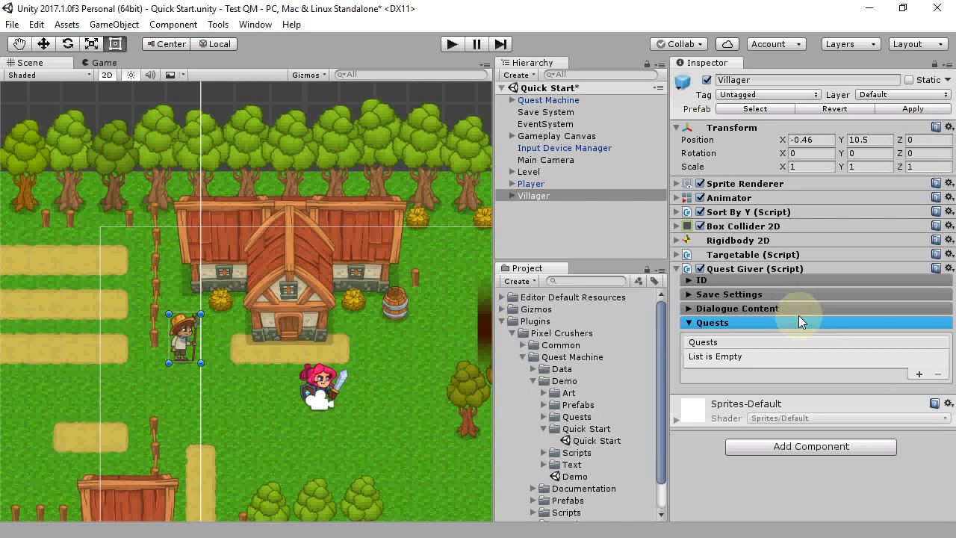
{"action": "left_click", "coordinate": [919, 375]}
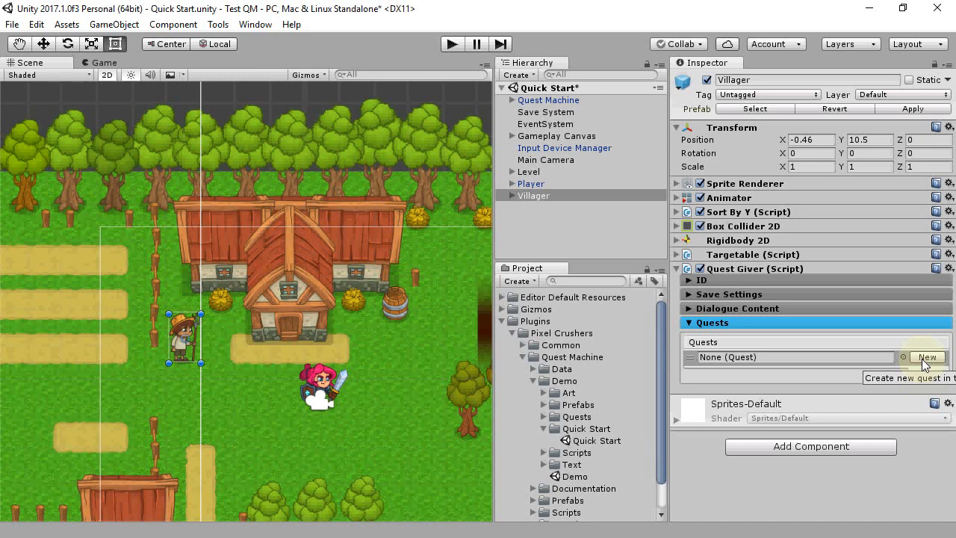
{"action": "left_click", "coordinate": [925, 358]}
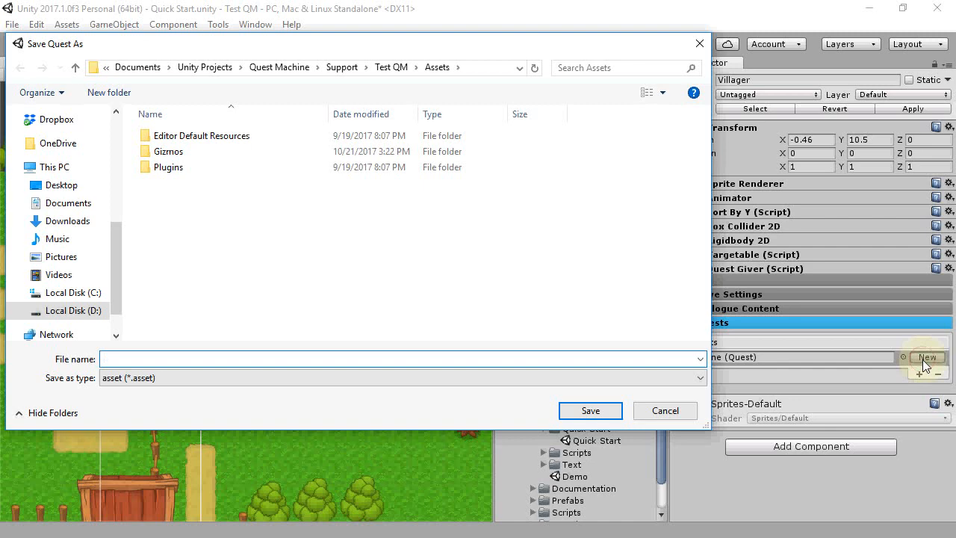
{"action": "type", "text": "Find Coins"}
{"action": "key", "text": "Return"}
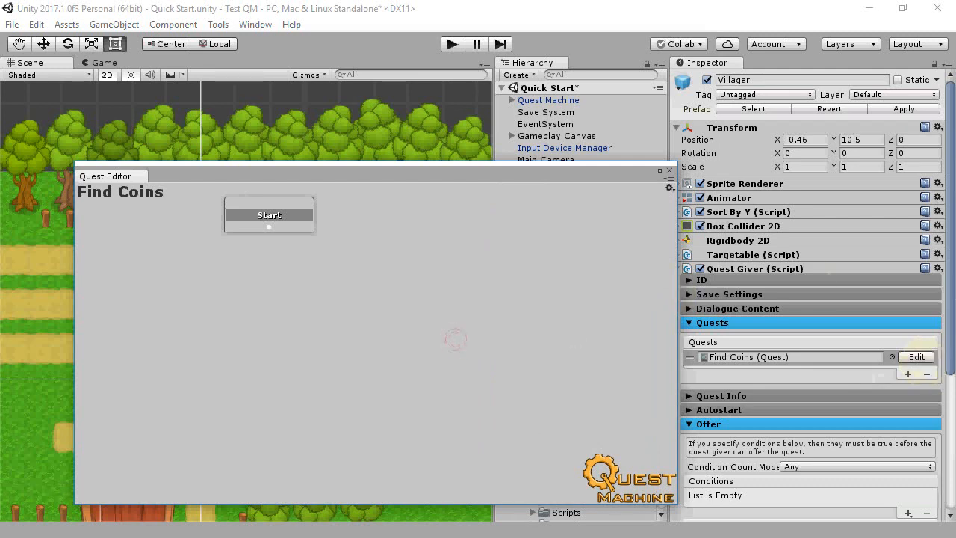
- Set the Find Coins quest's icon to the coin sprite in its Quest Info
{"action": "left_click_drag", "start_coordinate": [952, 355], "coordinate": [953, 502]}
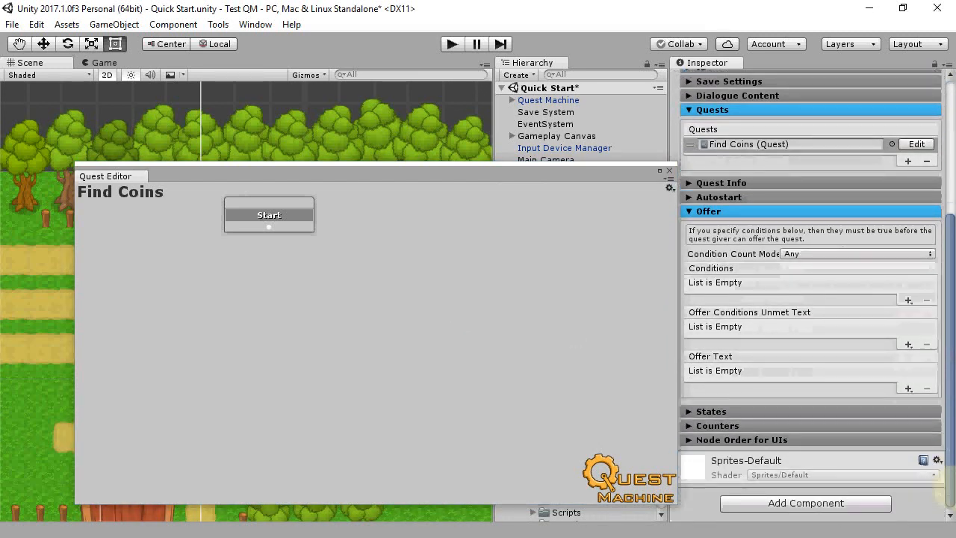
{"action": "left_click", "coordinate": [734, 186]}
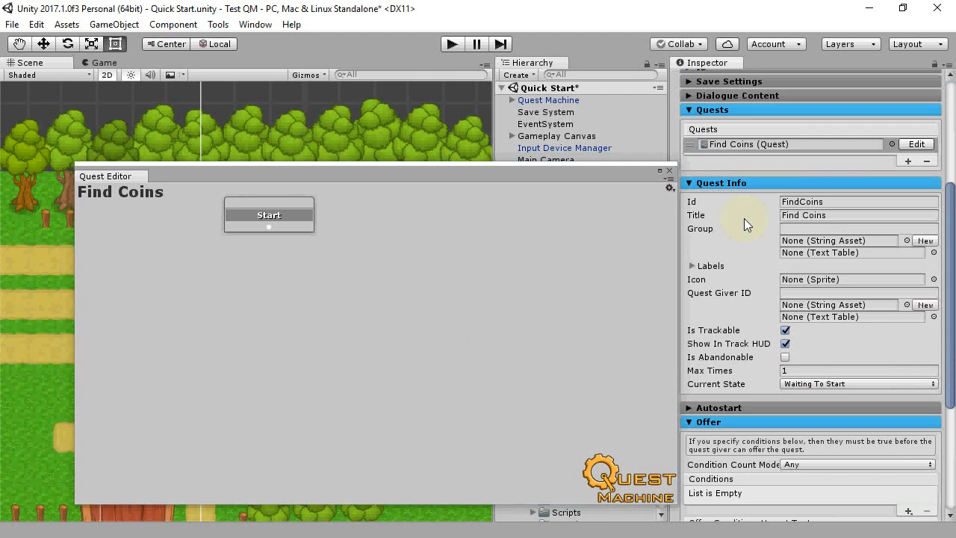
{"action": "left_click", "coordinate": [933, 279]}
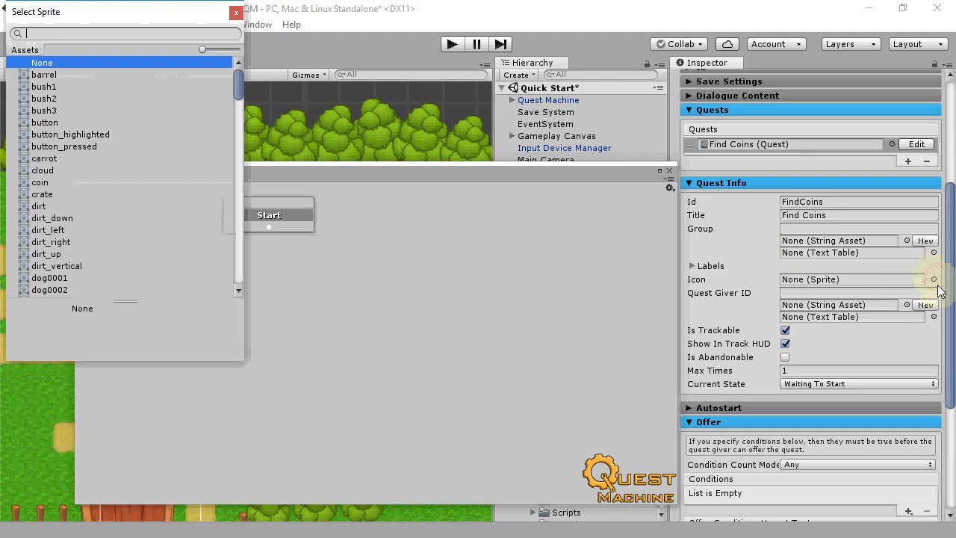
{"action": "left_click", "coordinate": [41, 183]}
{"action": "double_click", "coordinate": [41, 183]}
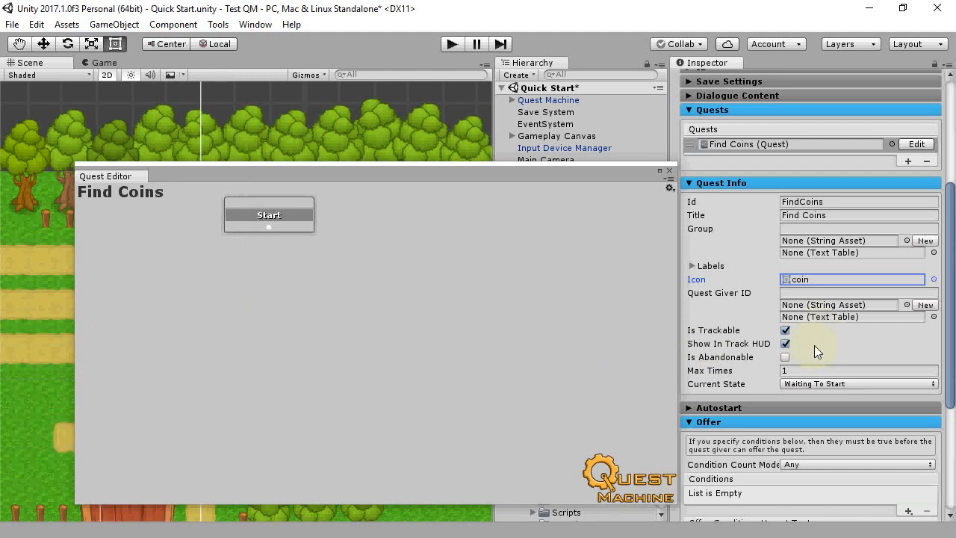
{"action": "left_click", "coordinate": [763, 182]}
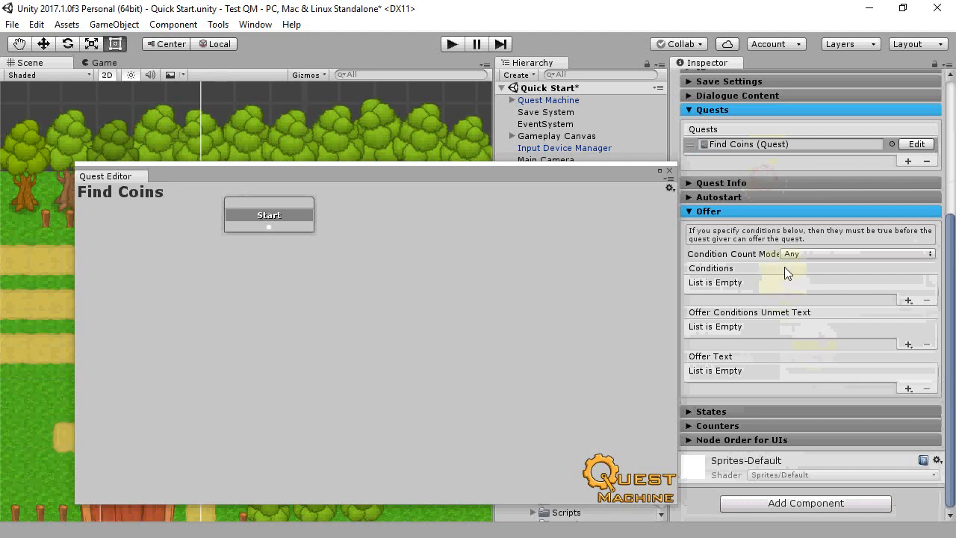
- Add a Body Text entry to the quest's Offer Text reading "Orcs stole my gold and hit it in containers around the village."
{"action": "left_click", "coordinate": [908, 389]}
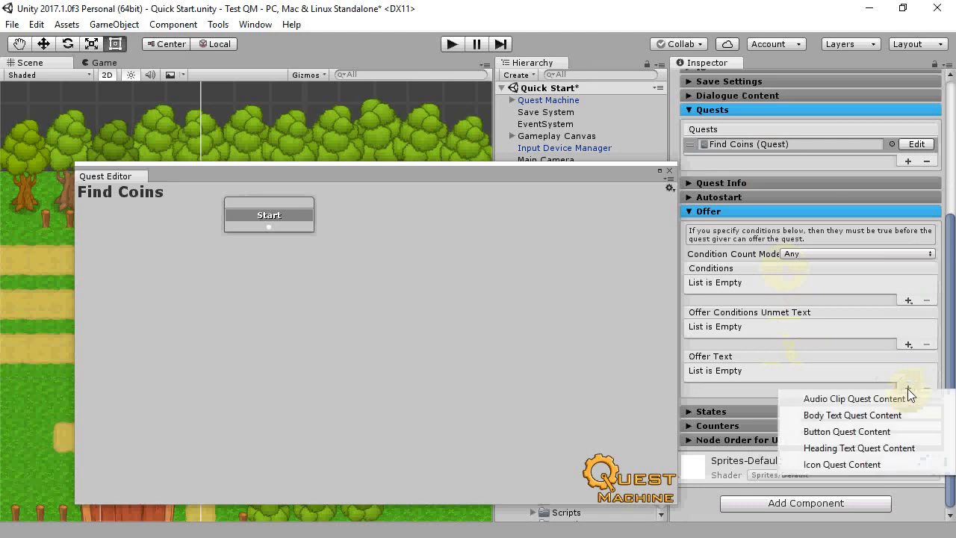
{"action": "left_click", "coordinate": [878, 420]}
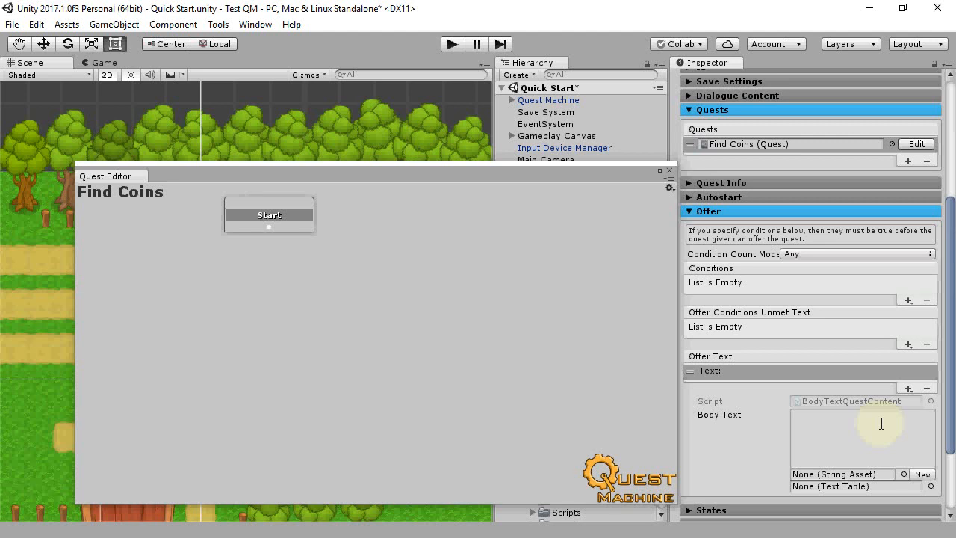
{"action": "left_click", "coordinate": [881, 429]}
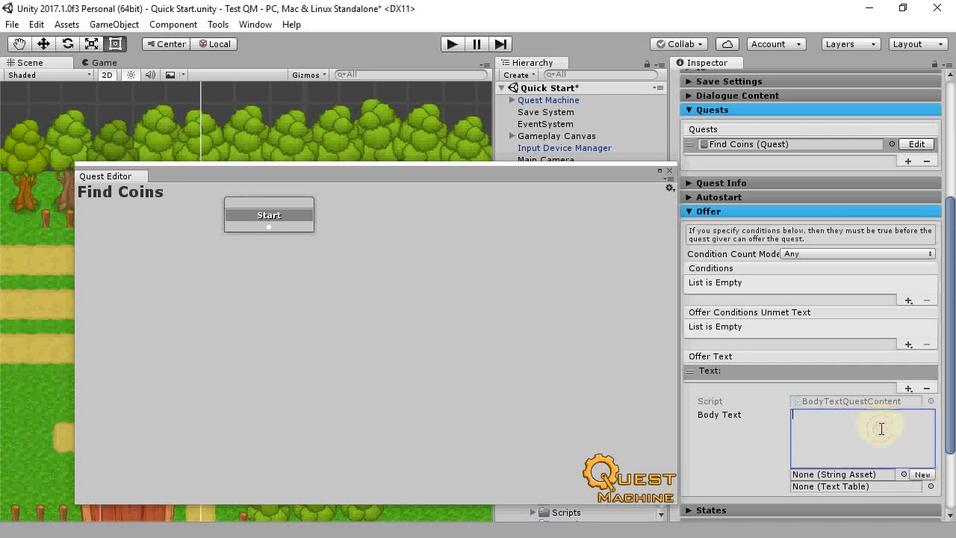
{"action": "type", "text": "Orc"}
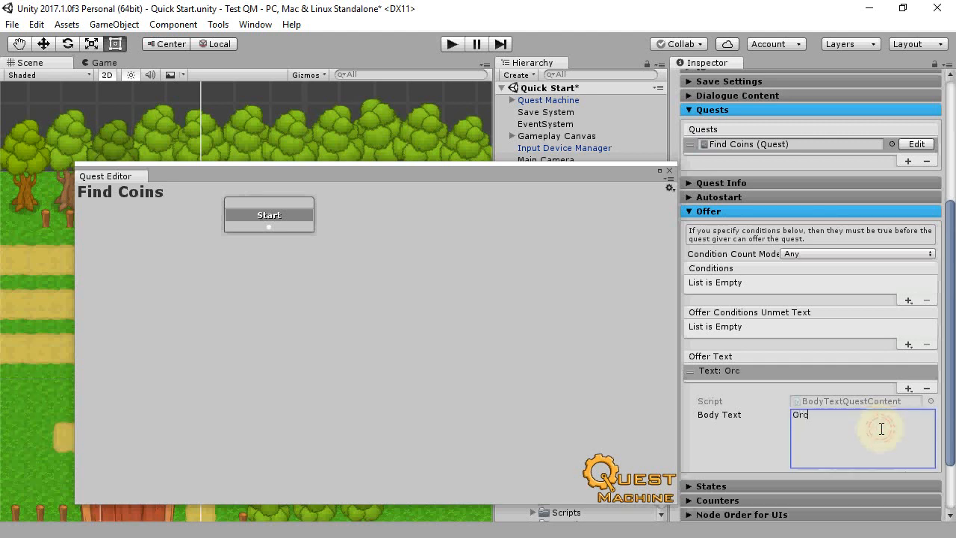
{"action": "type", "text": "s stole my gold and hit i"}
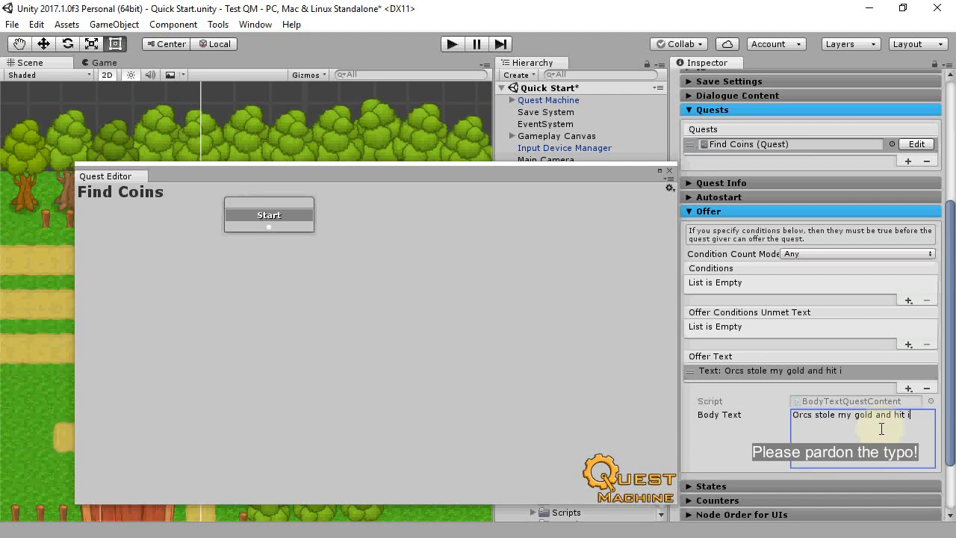
{"action": "type", "text": "t in"}
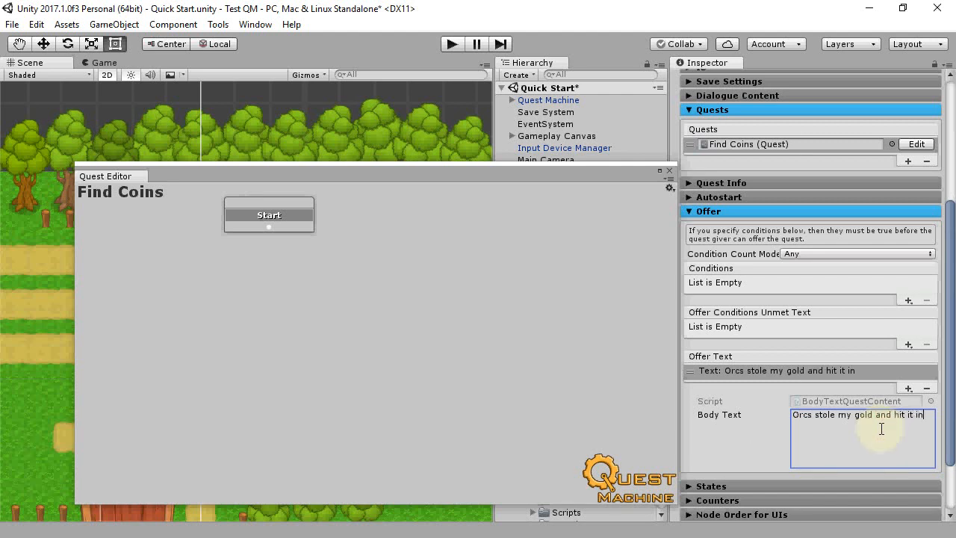
{"action": "type", "text": " containers around the village. W"}
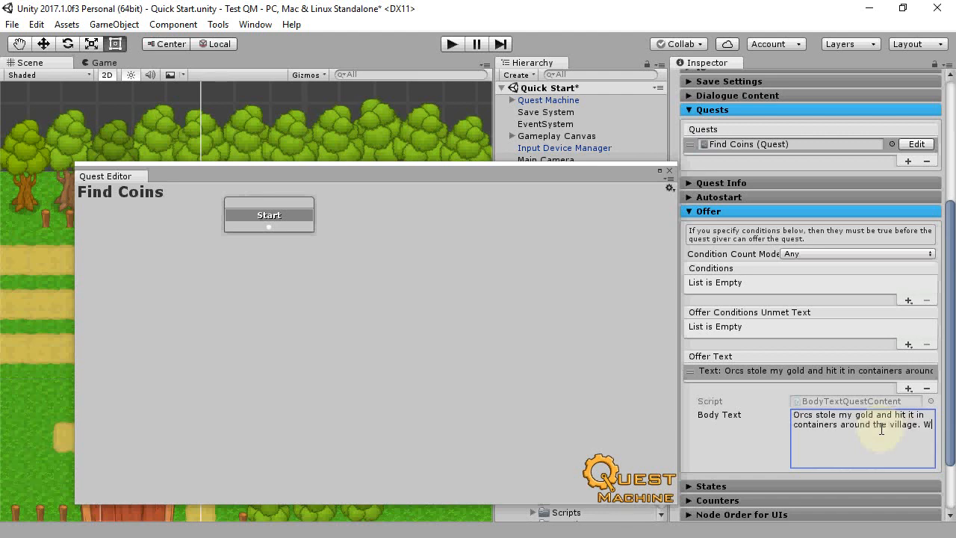
- Complete the offer's body text with "Will you please find 3 coins so I can buy seeds next season?"
{"action": "type", "text": "ill you ple"}
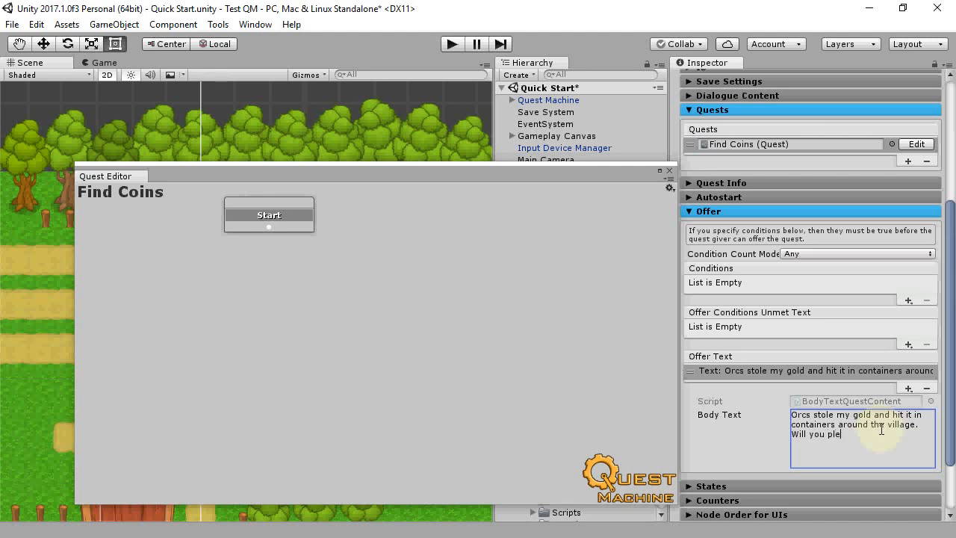
{"action": "type", "text": "ase find 3 coins so I can buy "}
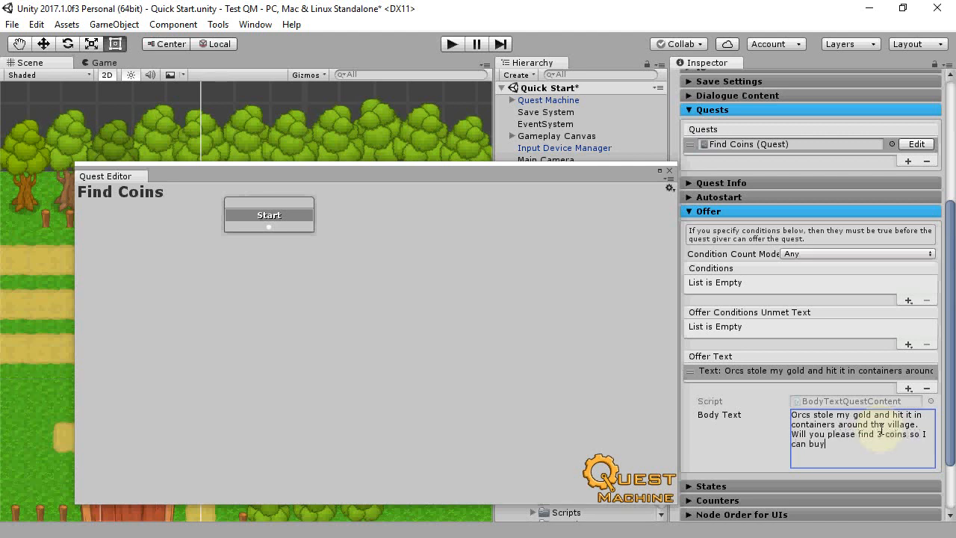
{"action": "type", "text": "seeds next season?"}
{"action": "left_click", "coordinate": [785, 213]}
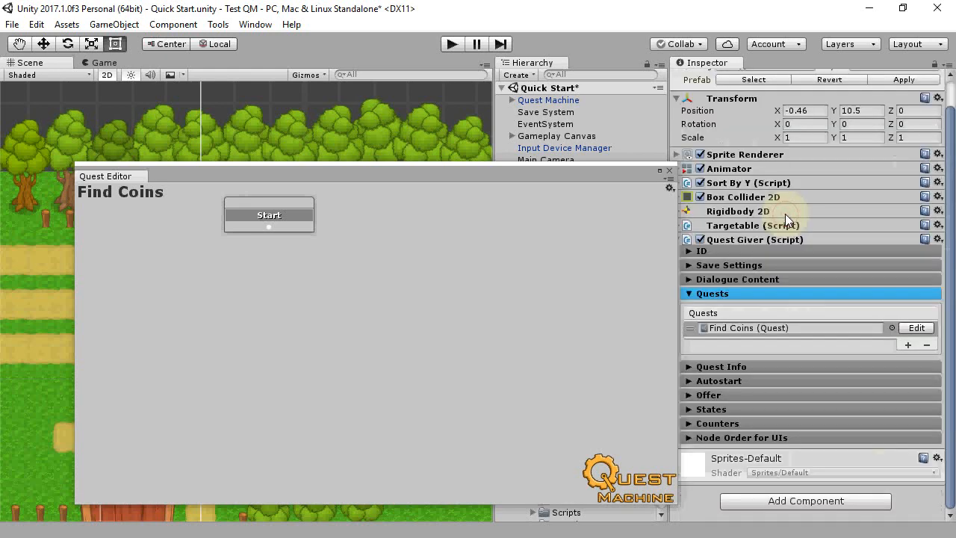
- Add a counter to the Find Coins quest and name it "coins"
{"action": "left_click", "coordinate": [728, 423]}
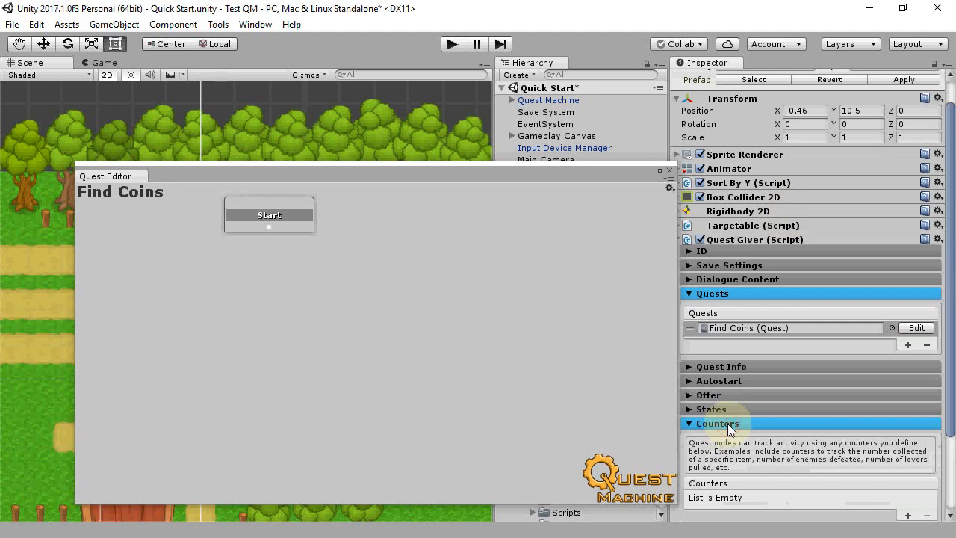
{"action": "left_click", "coordinate": [908, 516]}
{"action": "left_click_drag", "start_coordinate": [945, 375], "coordinate": [947, 475]}
{"action": "left_click", "coordinate": [822, 331]}
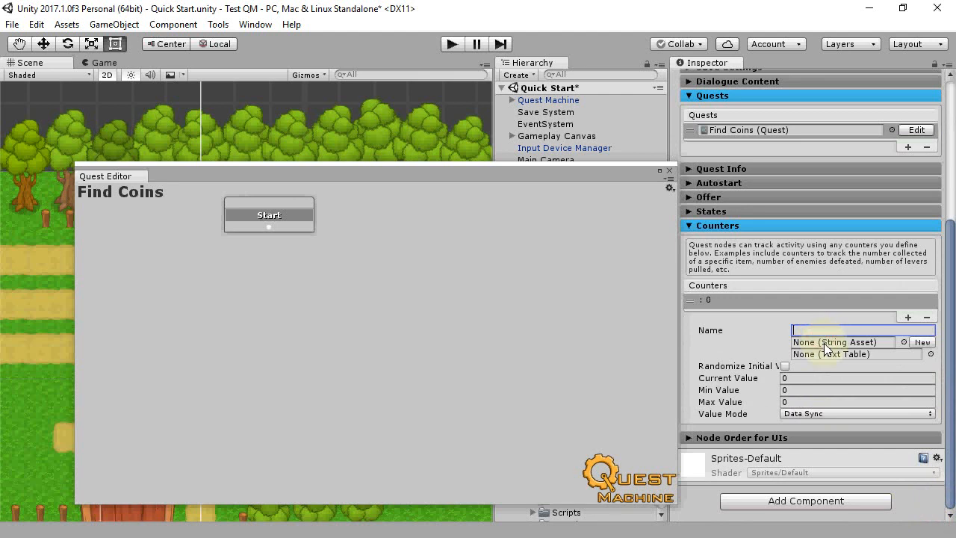
{"action": "type", "text": "coins"}
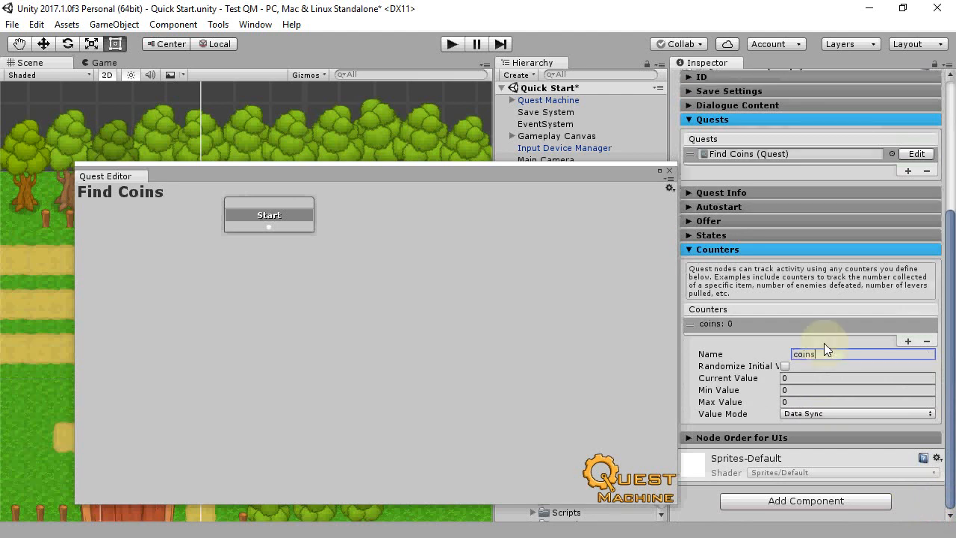
- Set the coins counter's maximum value to 3 and its value mode to Messages
{"action": "left_click", "coordinate": [805, 403]}
{"action": "type", "text": "3"}
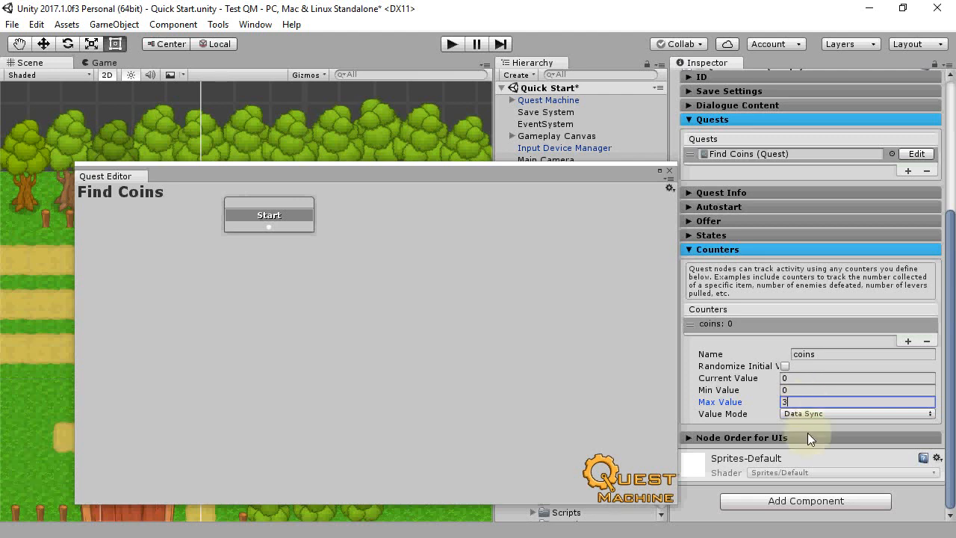
{"action": "left_click", "coordinate": [802, 414]}
{"action": "left_click", "coordinate": [813, 449]}
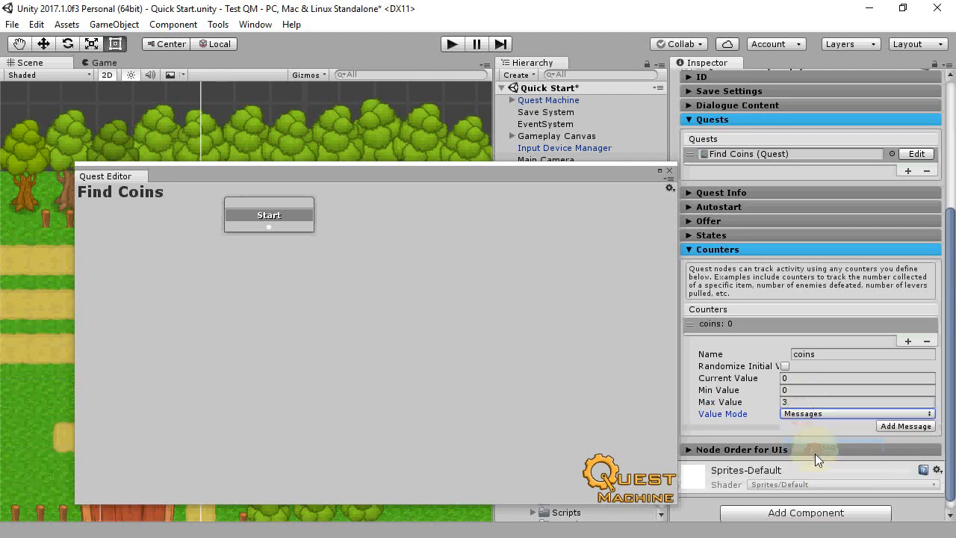
- Add a message to the coins counter with the message "Get" and the parameter "Coin"
{"action": "left_click", "coordinate": [899, 426]}
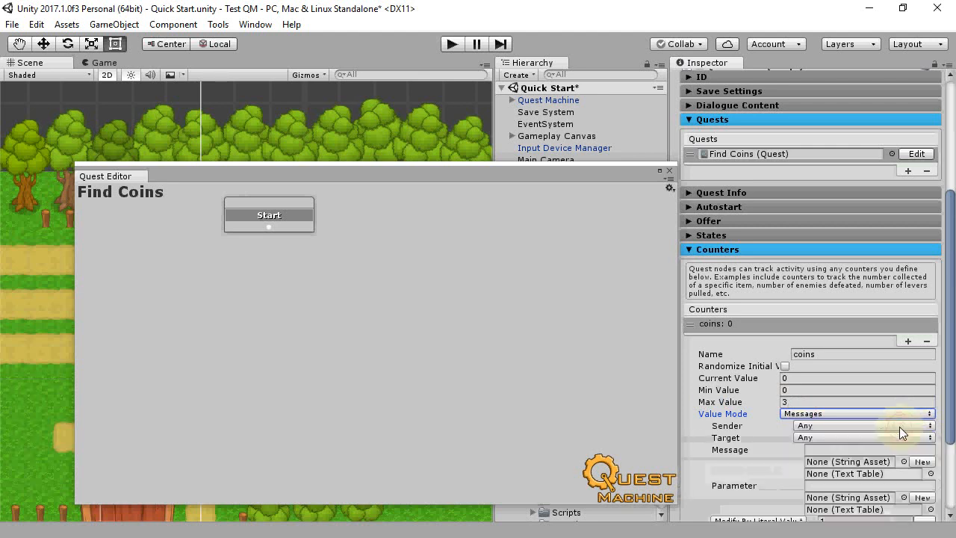
{"action": "left_click", "coordinate": [885, 451]}
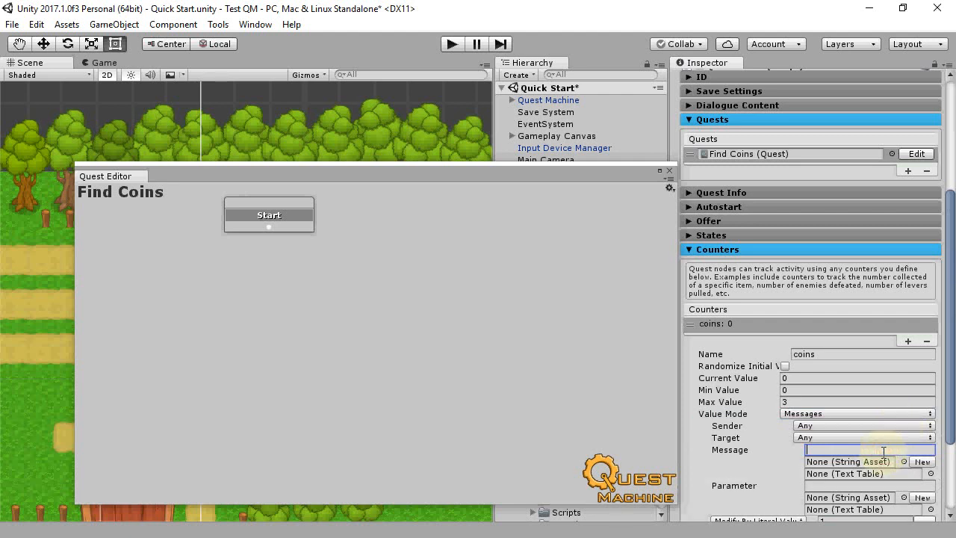
{"action": "type", "text": "Get"}
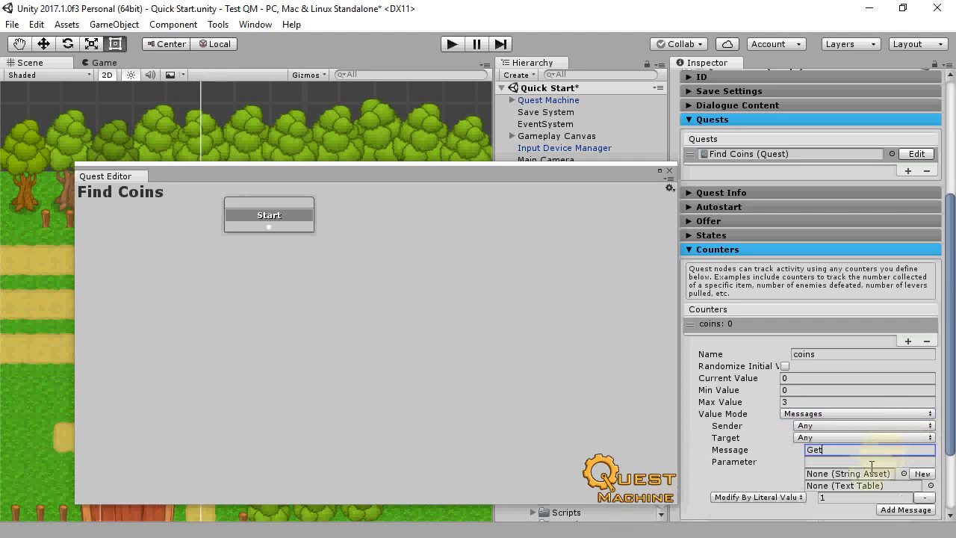
{"action": "left_click", "coordinate": [872, 464]}
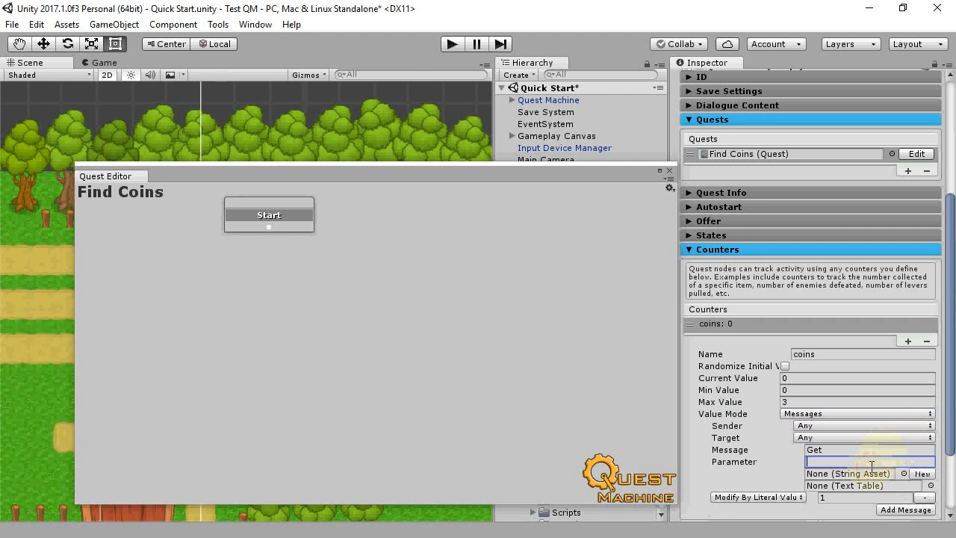
{"action": "type", "text": "C"}
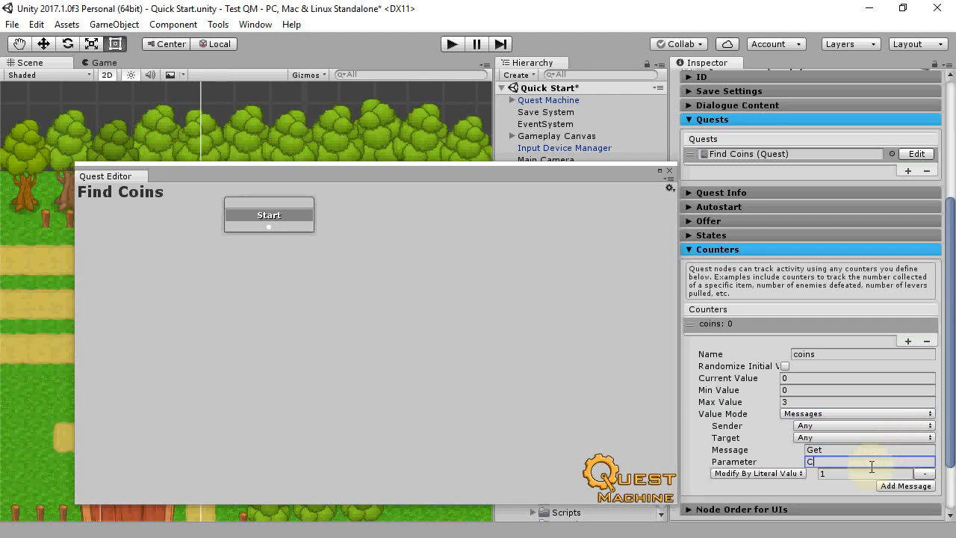
{"action": "type", "text": "oin"}
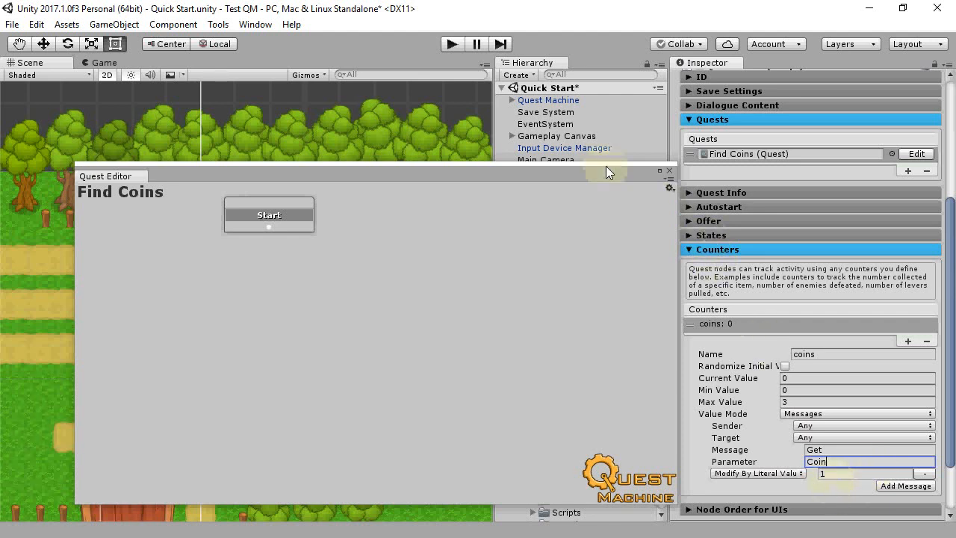
- Examine the first Barrel under Level's Interactive Objects for its Targetable attack events and the message its Message Events component sends
{"action": "left_click_drag", "start_coordinate": [656, 170], "coordinate": [549, 265]}
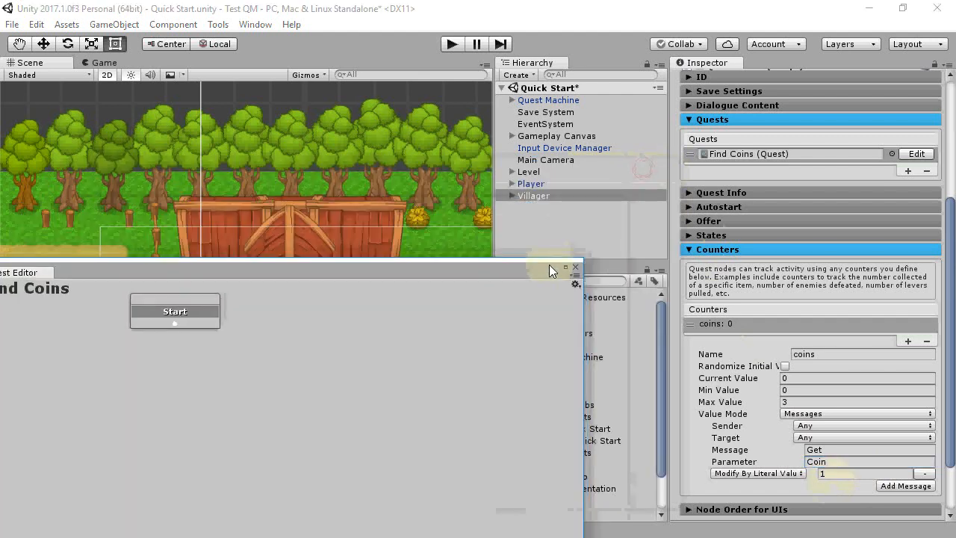
{"action": "left_click", "coordinate": [512, 170]}
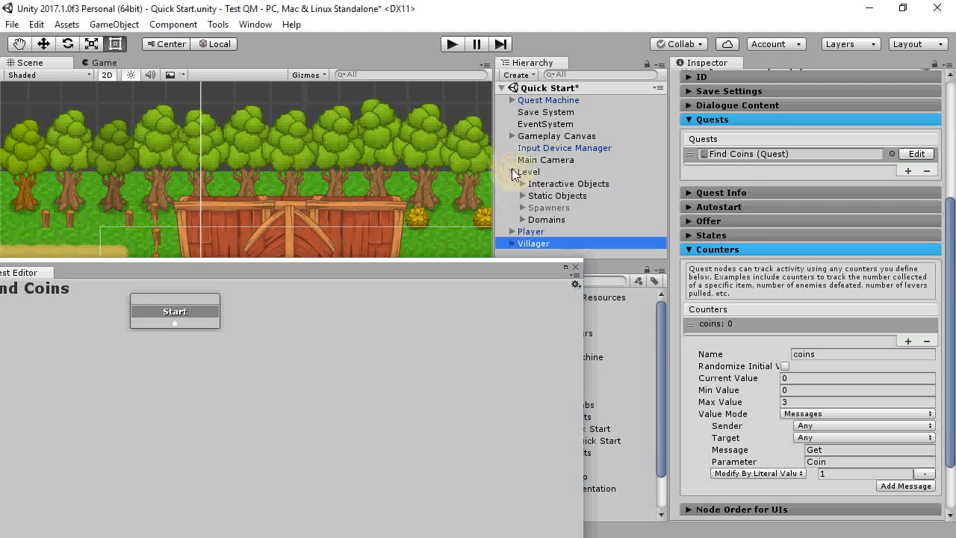
{"action": "left_click", "coordinate": [522, 183]}
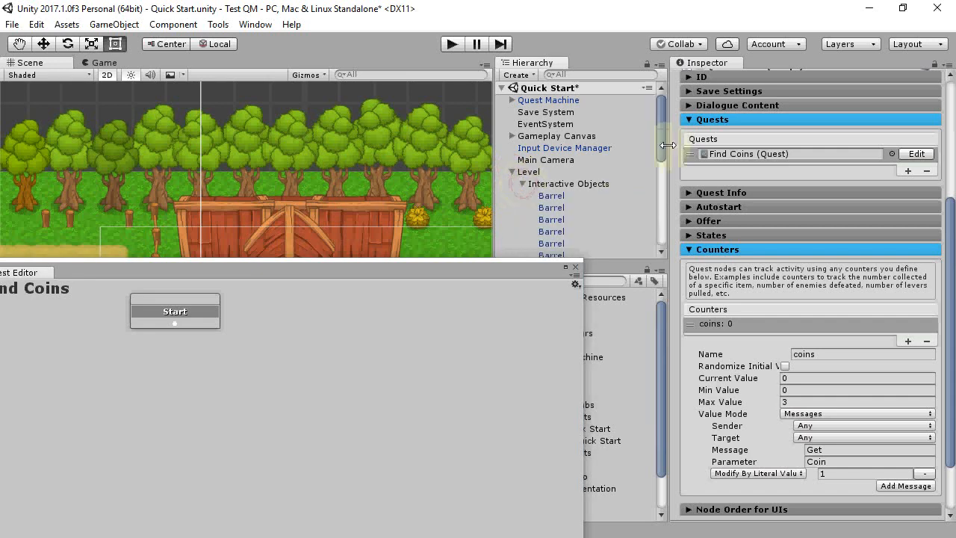
{"action": "left_click", "coordinate": [551, 197]}
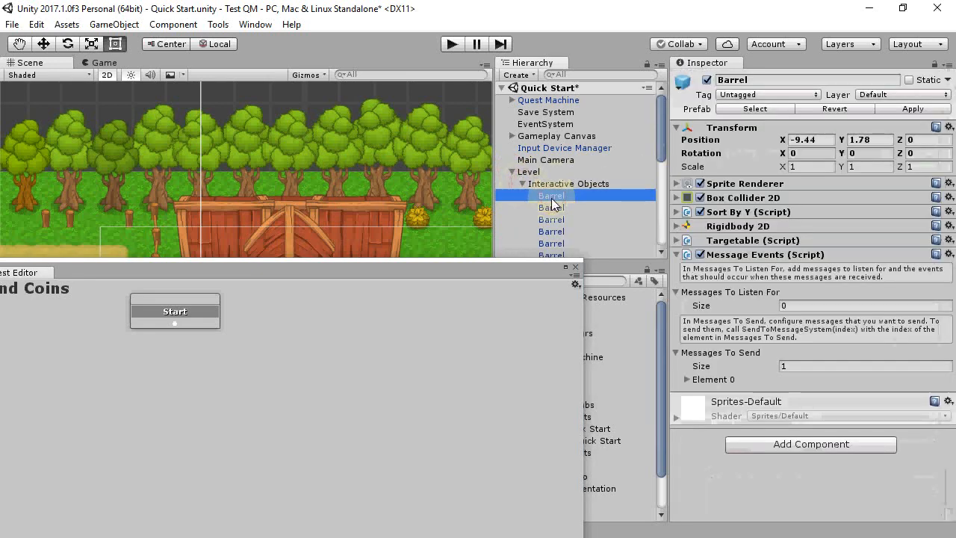
{"action": "left_click", "coordinate": [738, 242]}
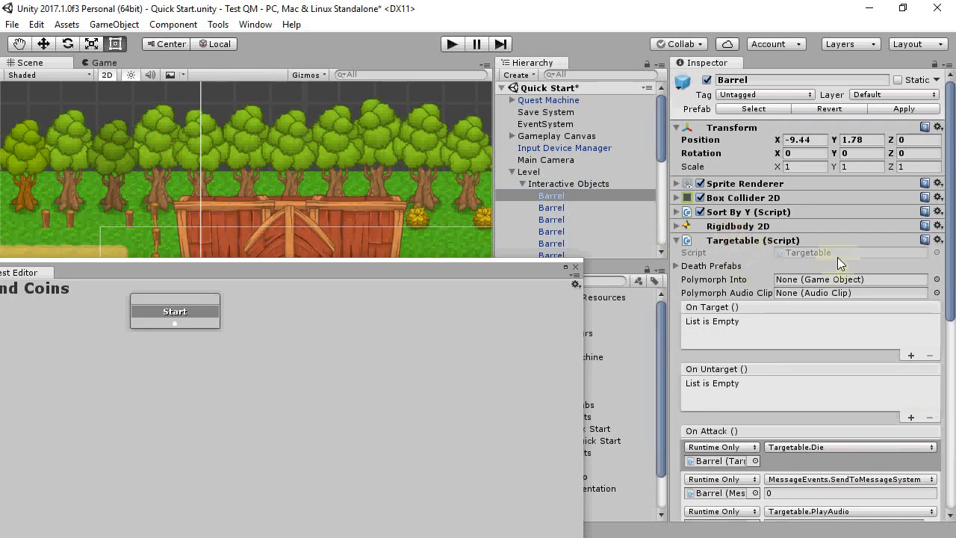
{"action": "left_click_drag", "start_coordinate": [950, 254], "coordinate": [950, 330]}
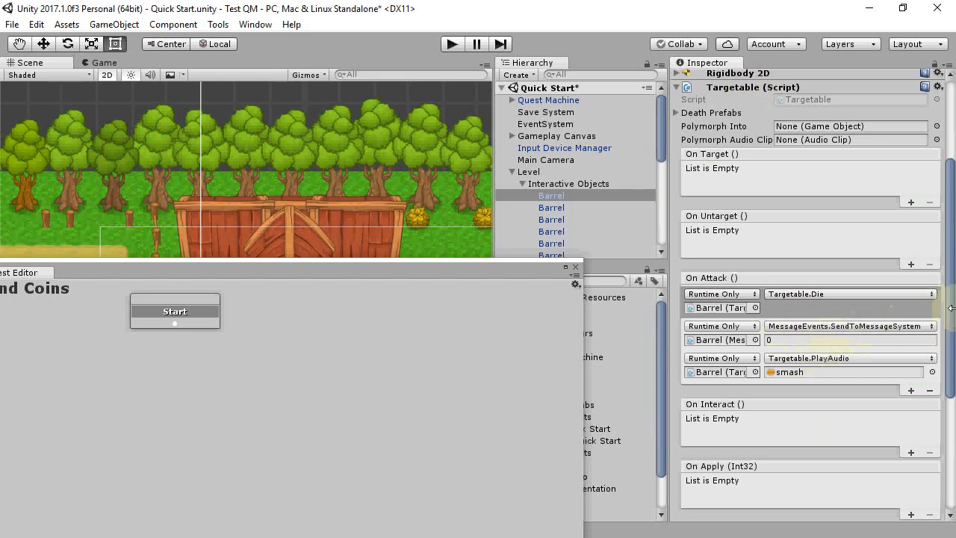
{"action": "scroll", "coordinate": [943, 448], "scroll_direction": "down", "scroll_amount": 5}
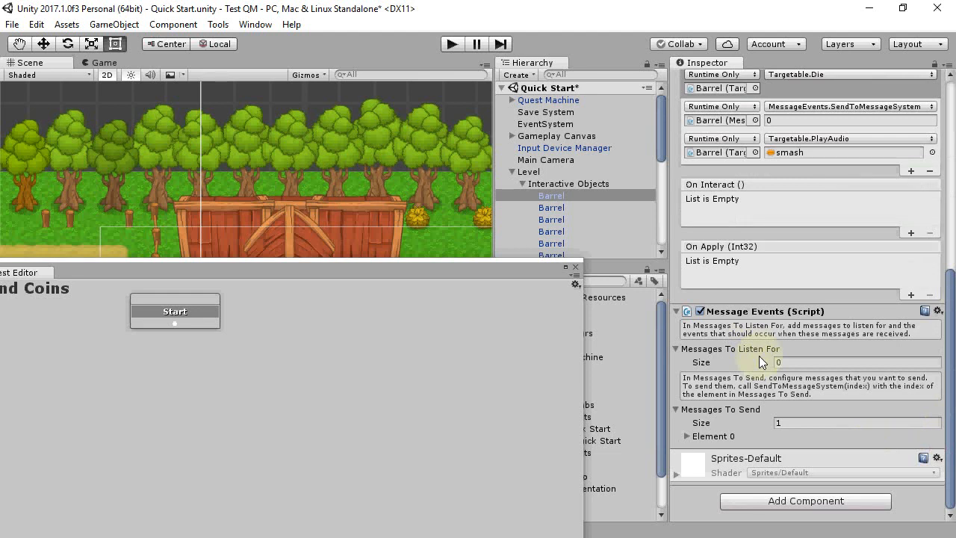
{"action": "left_click", "coordinate": [686, 437]}
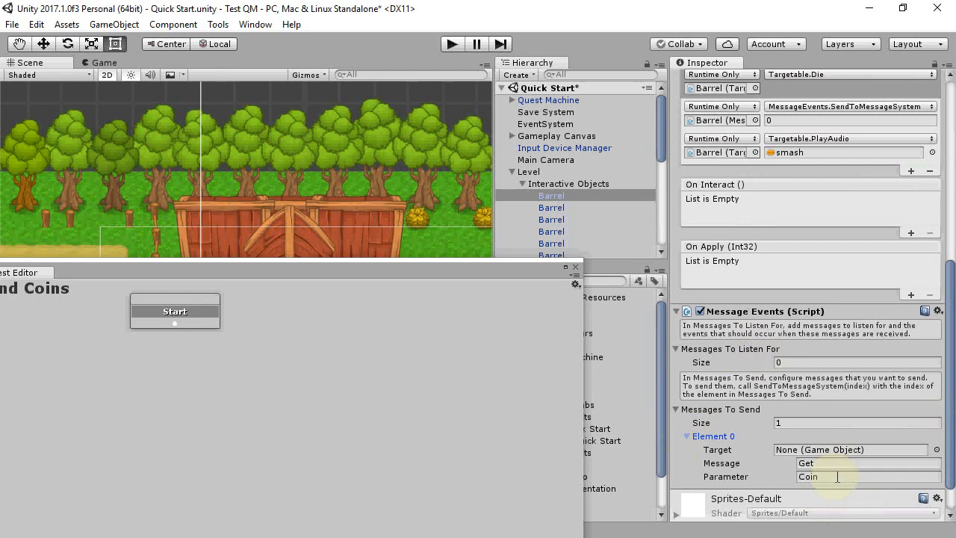
- Reselect the Villager and add a Condition node beneath the Start node of the Find Coins quest
{"action": "left_click", "coordinate": [512, 172]}
{"action": "left_click", "coordinate": [539, 194]}
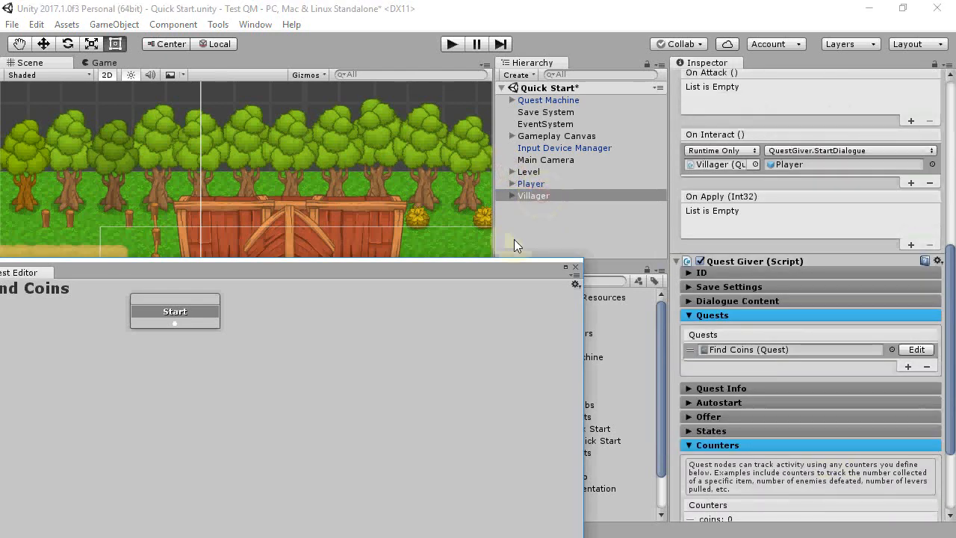
{"action": "left_click_drag", "start_coordinate": [513, 275], "coordinate": [588, 172]}
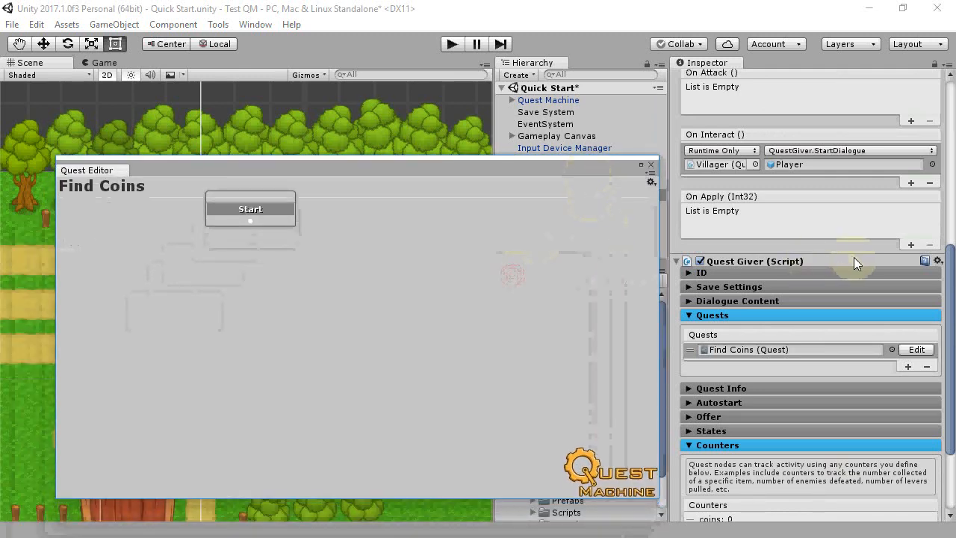
{"action": "left_click_drag", "start_coordinate": [948, 333], "coordinate": [949, 394]}
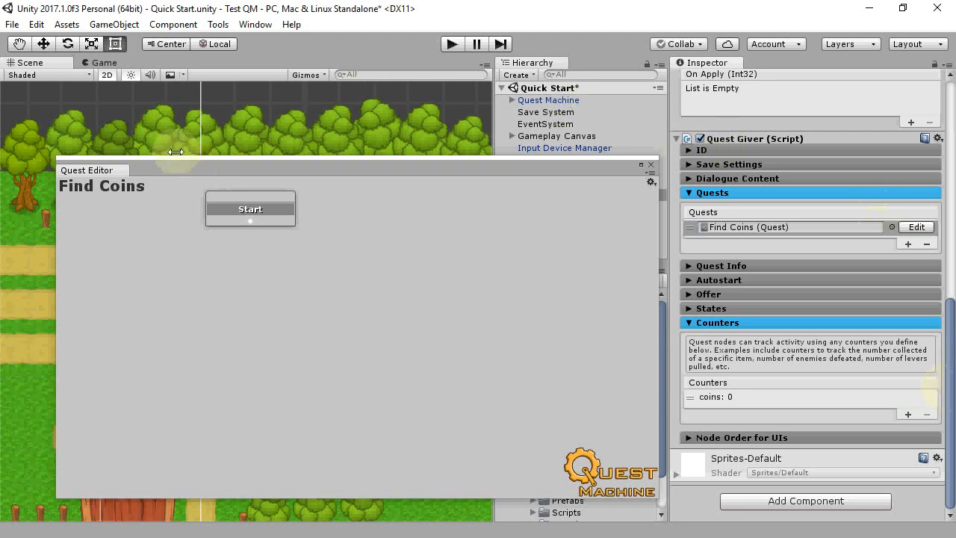
{"action": "right_click", "coordinate": [281, 210]}
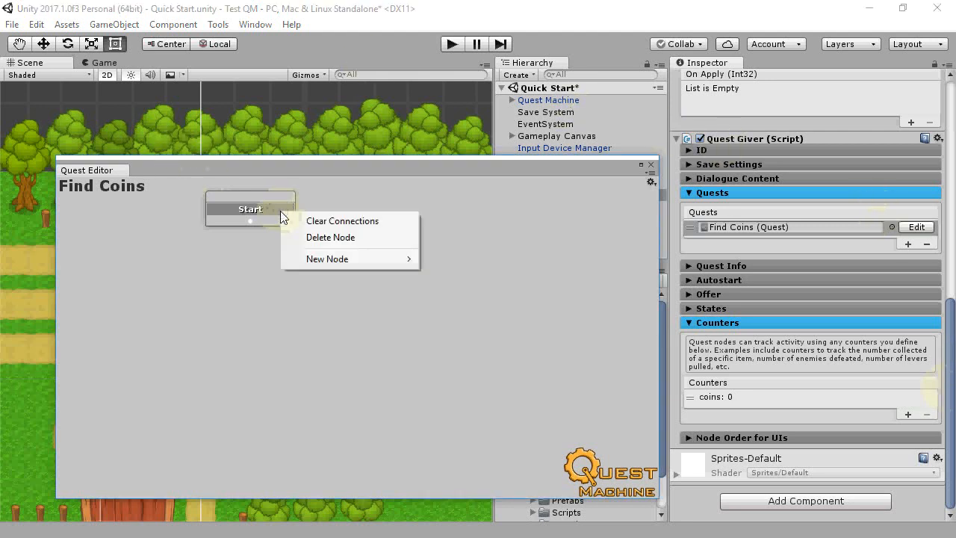
{"action": "mouse_move", "coordinate": [309, 259]}
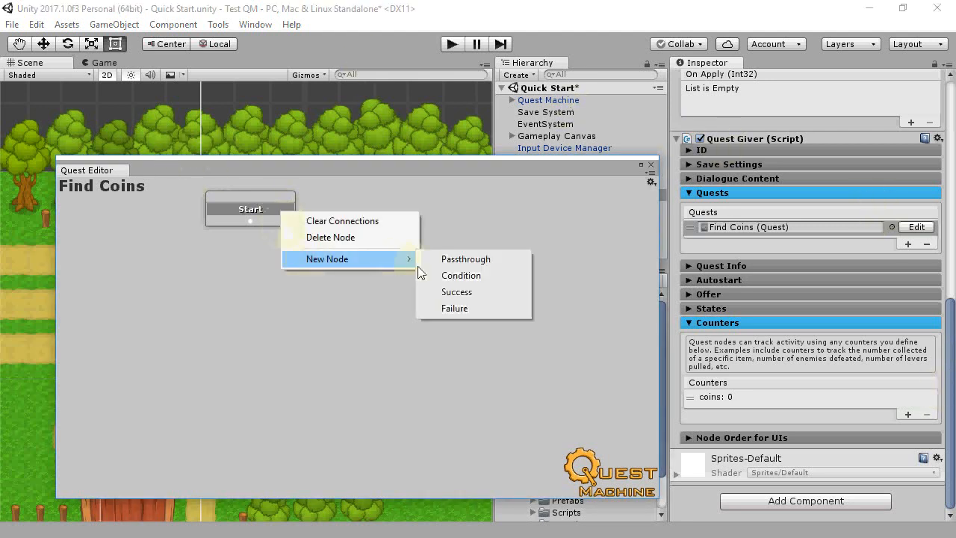
{"action": "left_click", "coordinate": [446, 276]}
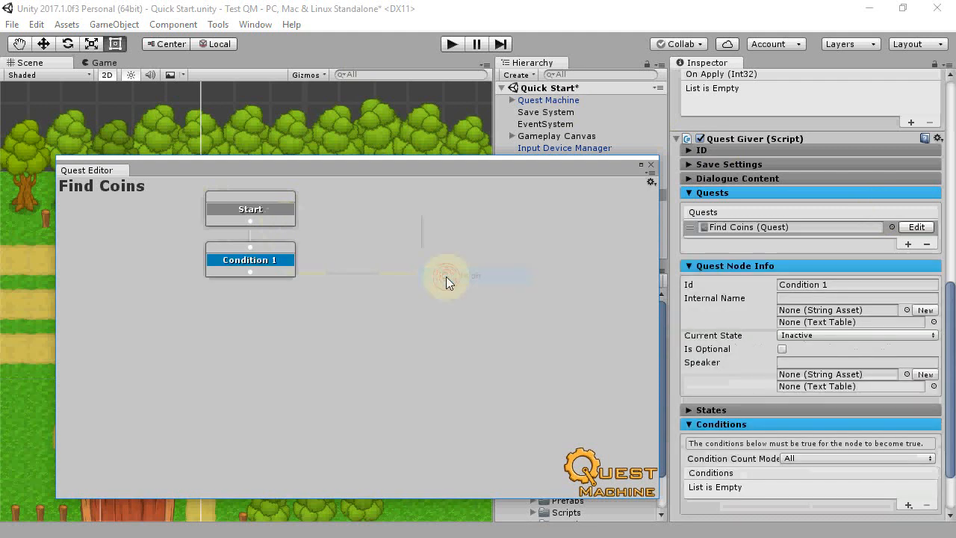
- Add a Success node beneath the Condition node in the quest graph
{"action": "right_click", "coordinate": [285, 259]}
{"action": "mouse_move", "coordinate": [324, 306]}
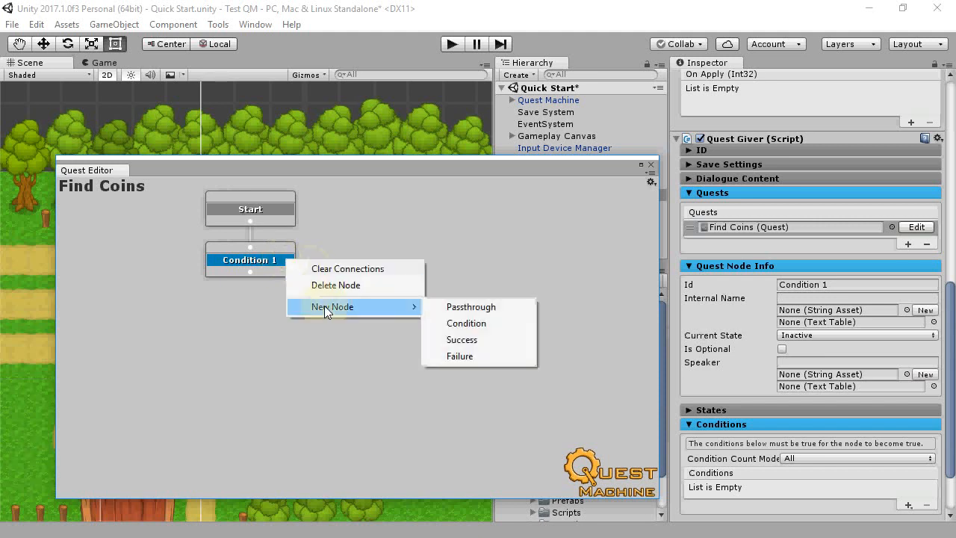
{"action": "left_click", "coordinate": [478, 343]}
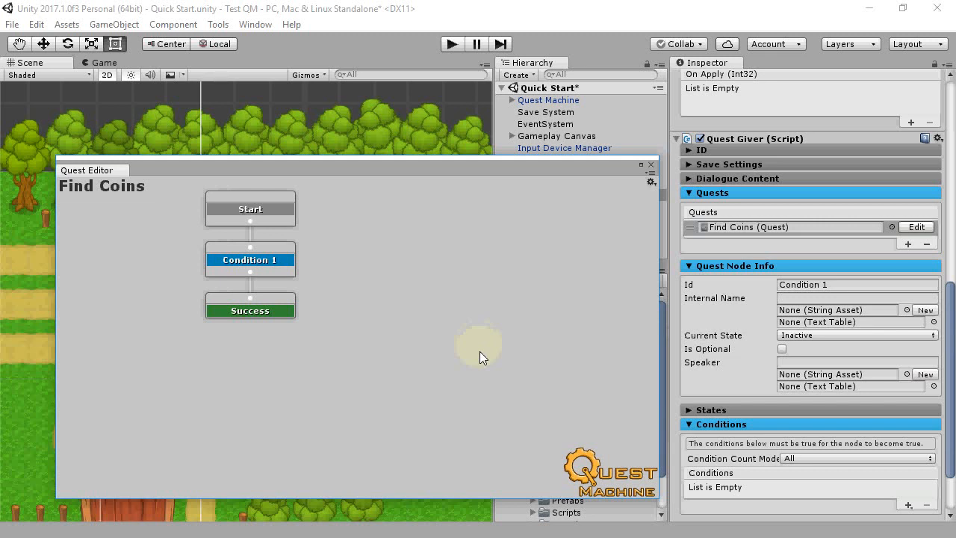
- Add a heading that uses the quest title to the Journal Text of the quest's Active state
{"action": "left_click", "coordinate": [388, 331]}
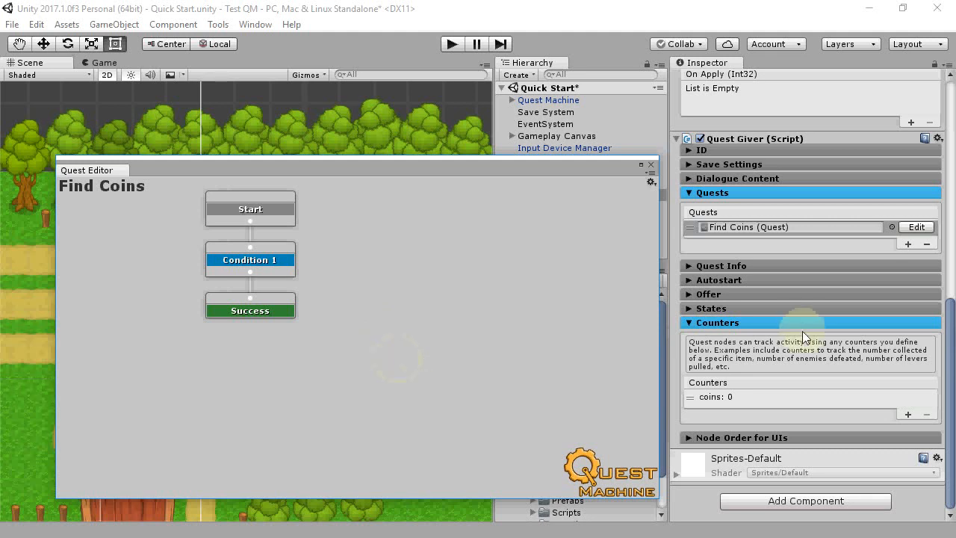
{"action": "left_click", "coordinate": [735, 322]}
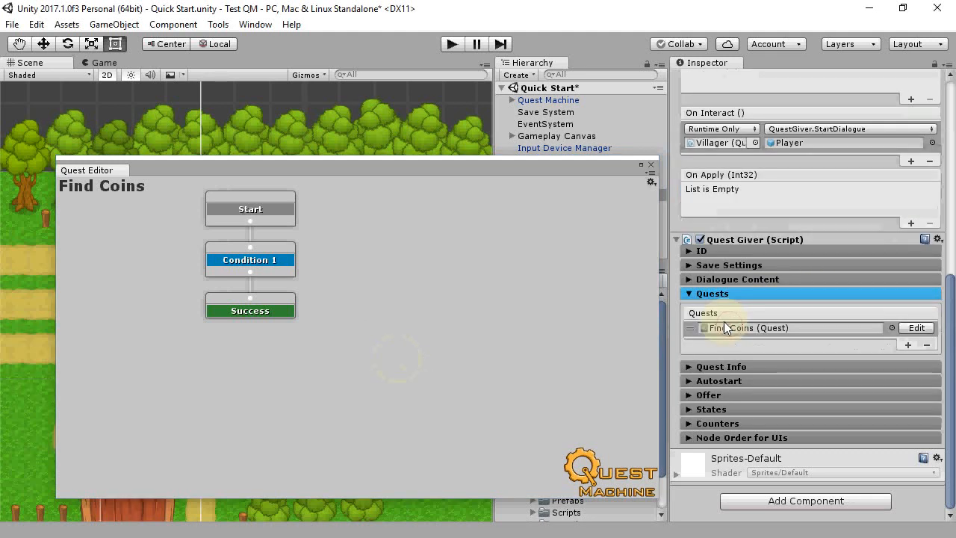
{"action": "left_click", "coordinate": [713, 409]}
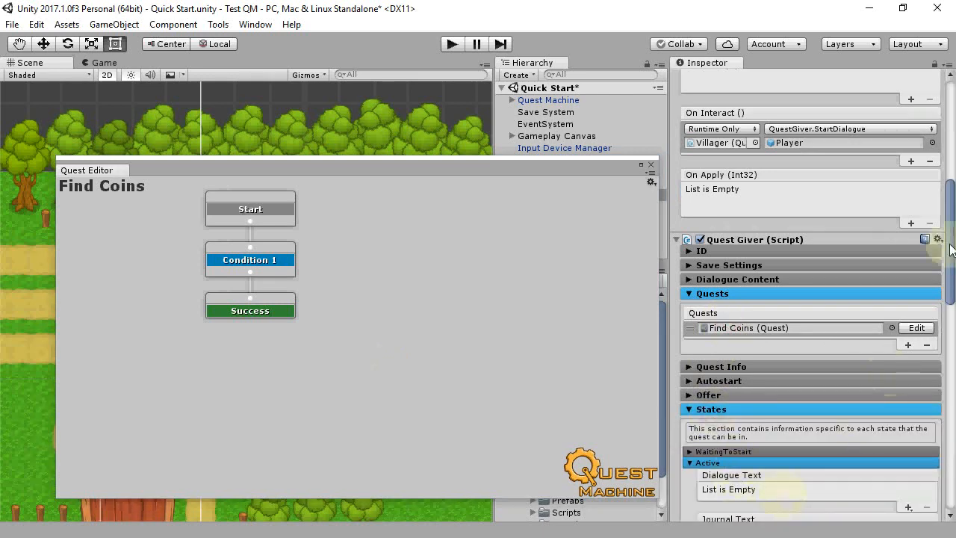
{"action": "left_click_drag", "start_coordinate": [953, 273], "coordinate": [953, 336]}
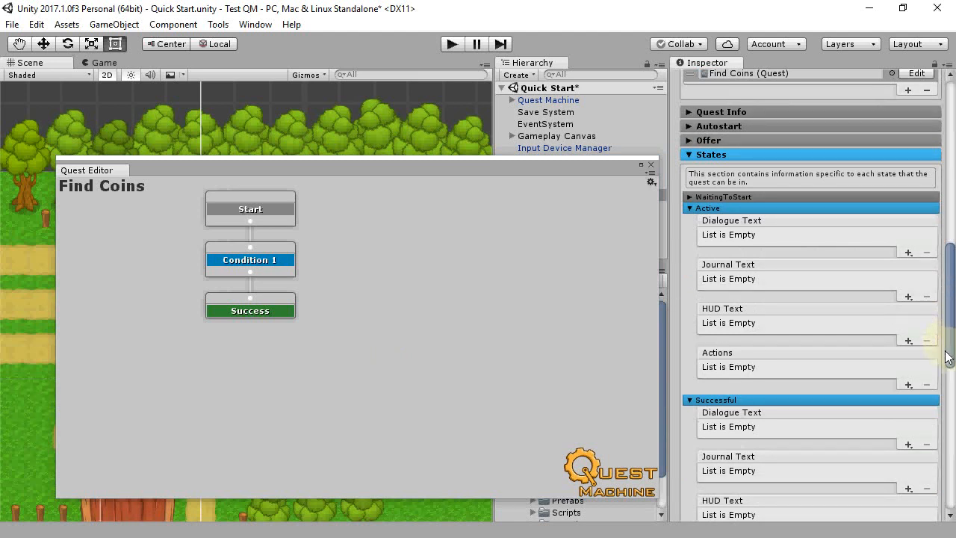
{"action": "left_click", "coordinate": [906, 298]}
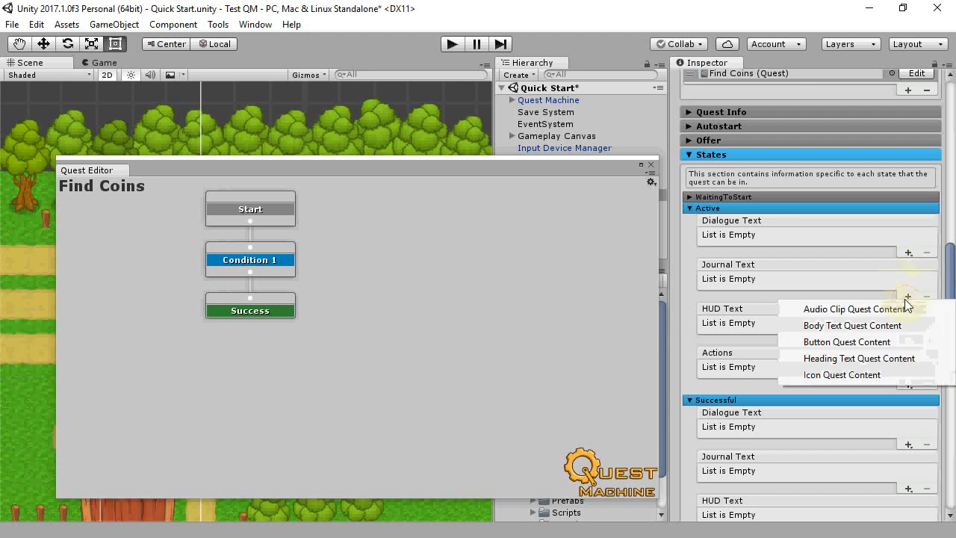
{"action": "left_click", "coordinate": [846, 358]}
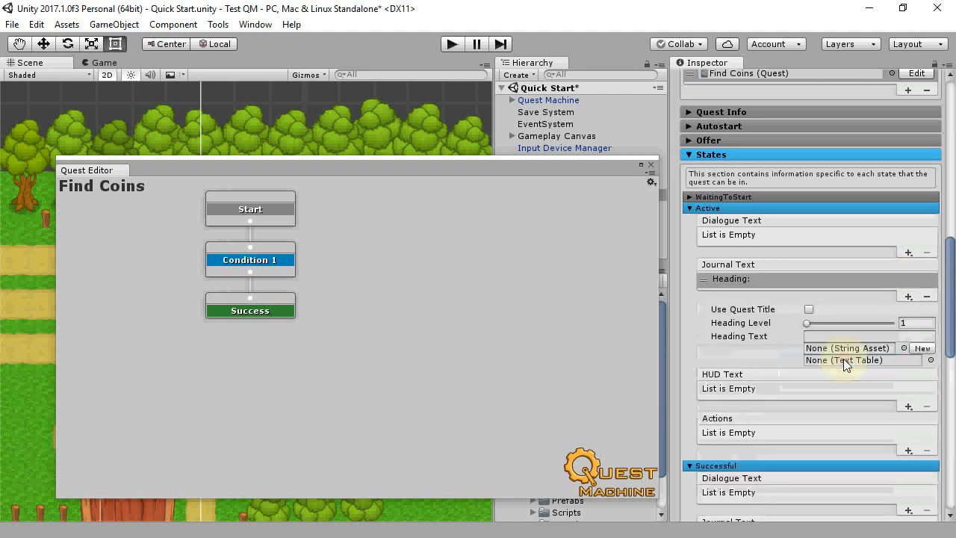
{"action": "left_click", "coordinate": [808, 309]}
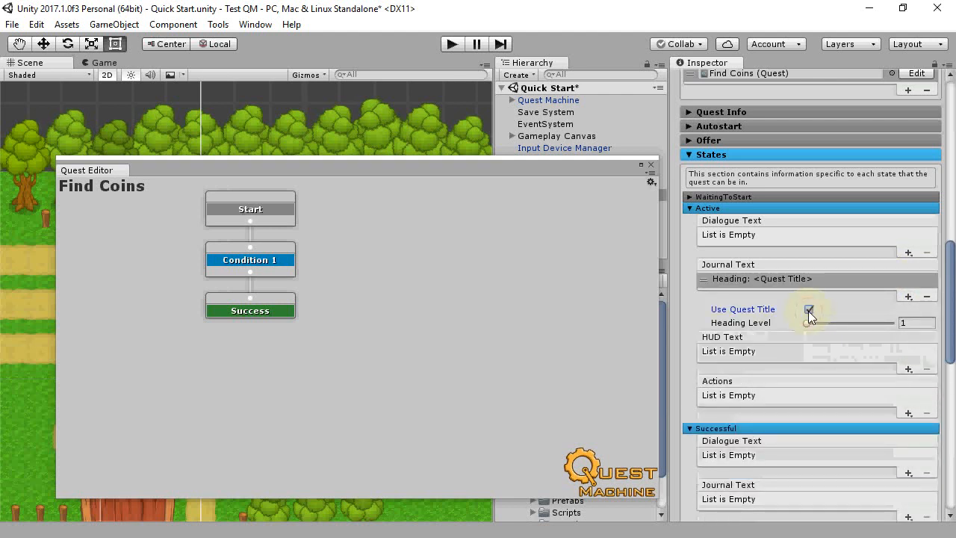
- Add a heading that uses the quest title to the Active state's HUD Text
{"action": "left_click", "coordinate": [908, 370]}
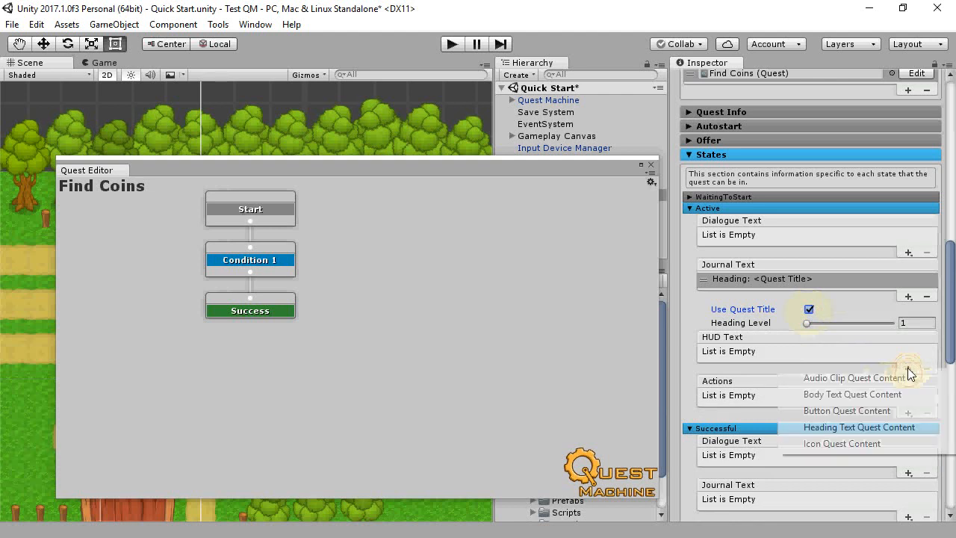
{"action": "left_click", "coordinate": [854, 426]}
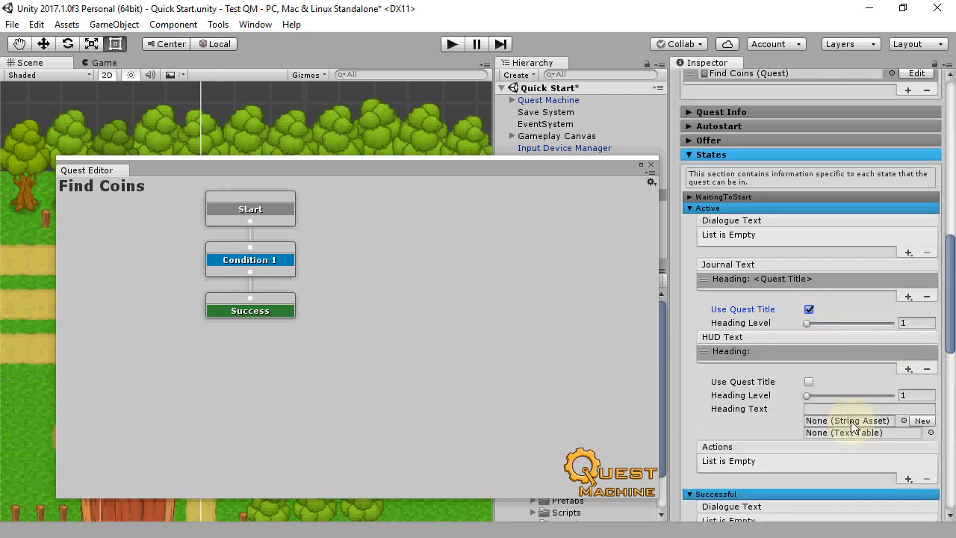
{"action": "left_click", "coordinate": [809, 381]}
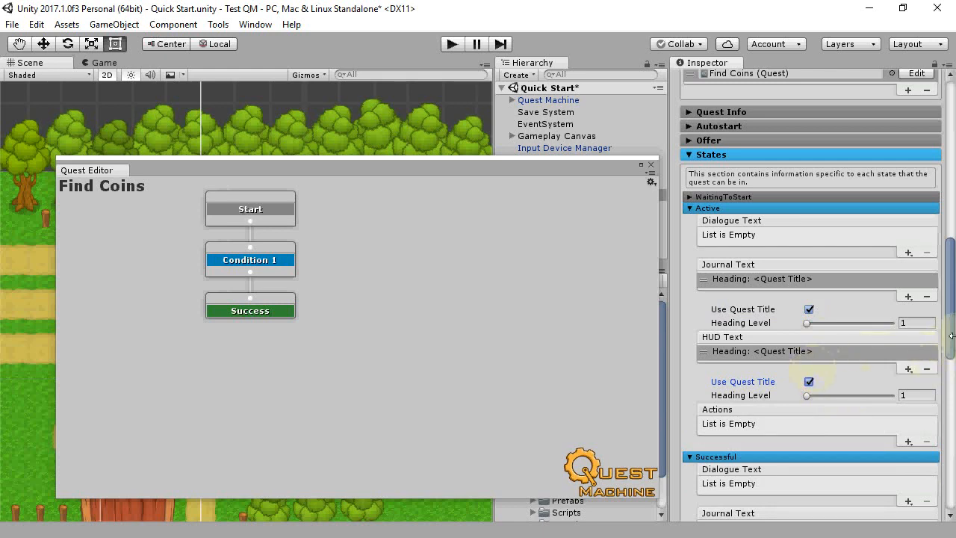
{"action": "left_click_drag", "start_coordinate": [950, 350], "coordinate": [947, 433]}
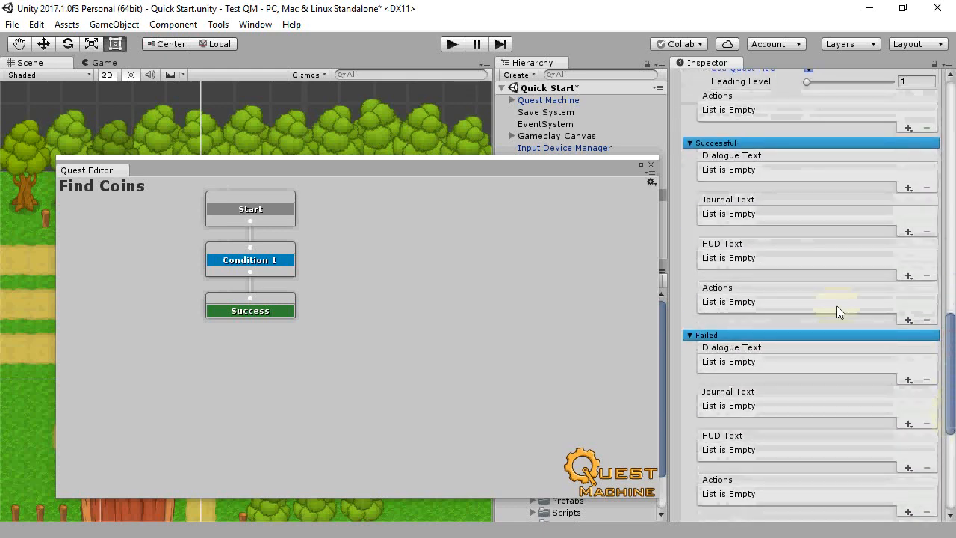
- Add body text "Thanks for finding my money!" to the Dialogue Text of the quest's Successful state
{"action": "left_click", "coordinate": [908, 187]}
{"action": "left_click", "coordinate": [888, 217]}
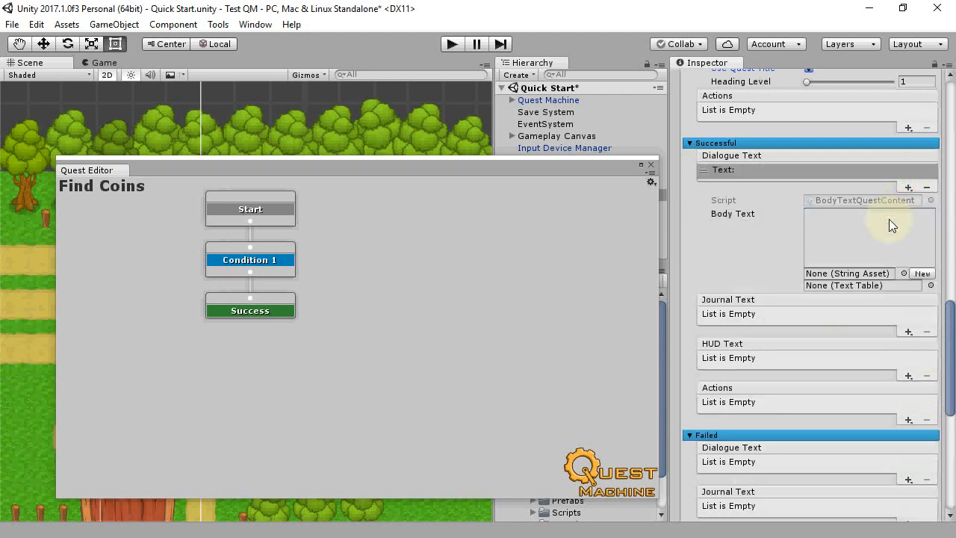
{"action": "left_click", "coordinate": [852, 239]}
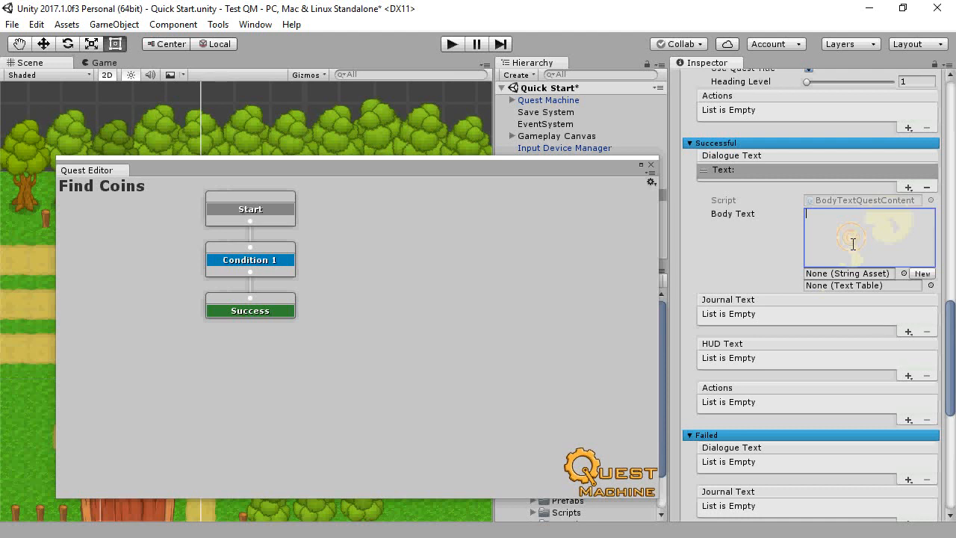
{"action": "type", "text": "Thanks for findi"}
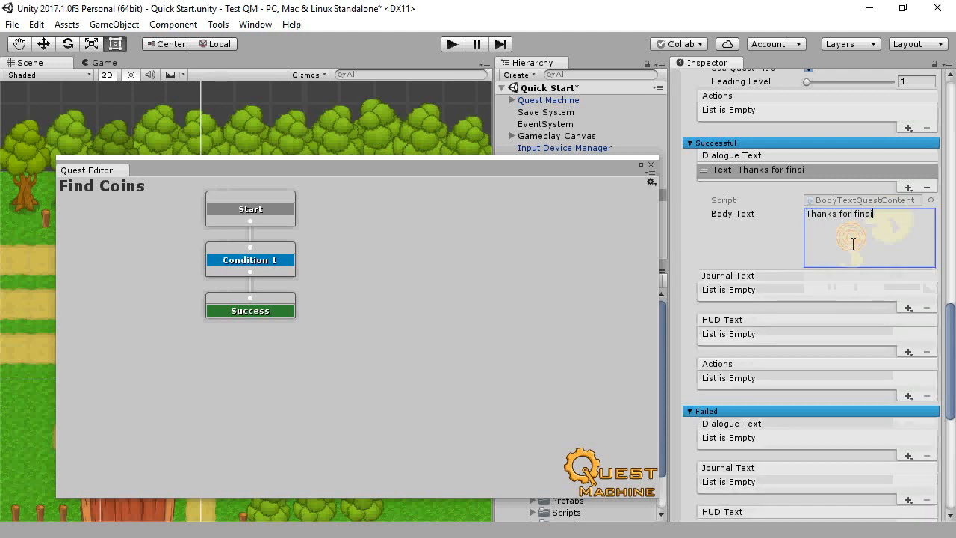
{"action": "type", "text": "ng my money!"}
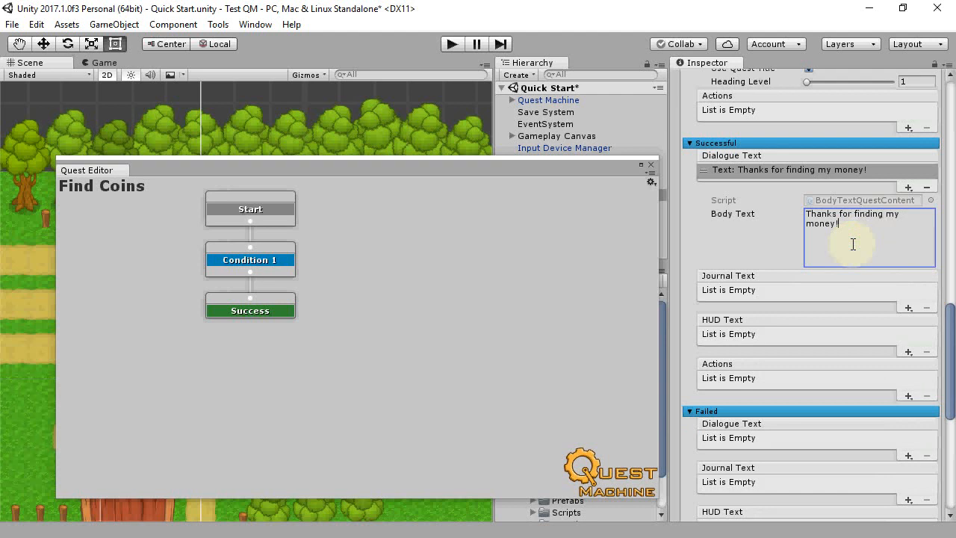
- Set the internal name of the Condition 1 node to "Find Coins" and collapse its node info
{"action": "left_click", "coordinate": [273, 261]}
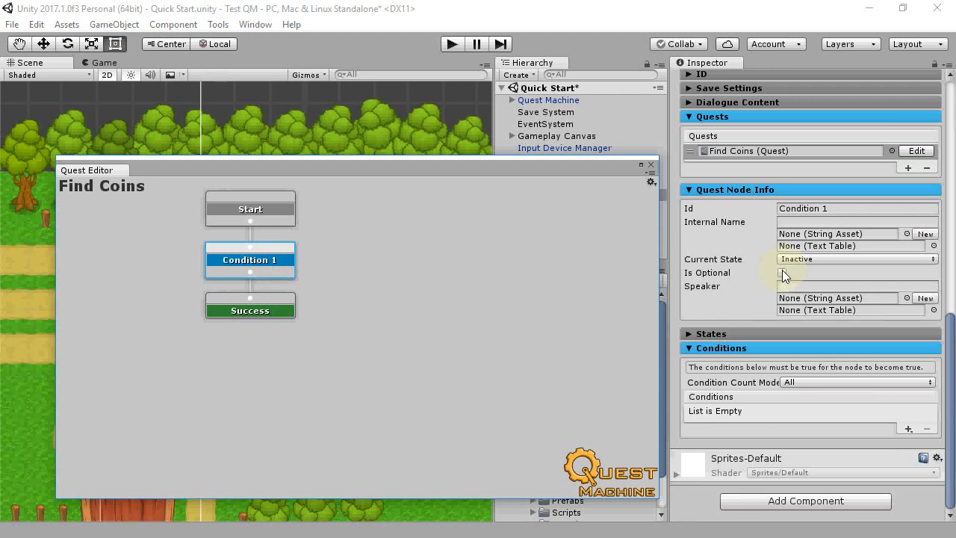
{"action": "left_click", "coordinate": [829, 211]}
{"action": "left_click", "coordinate": [833, 222]}
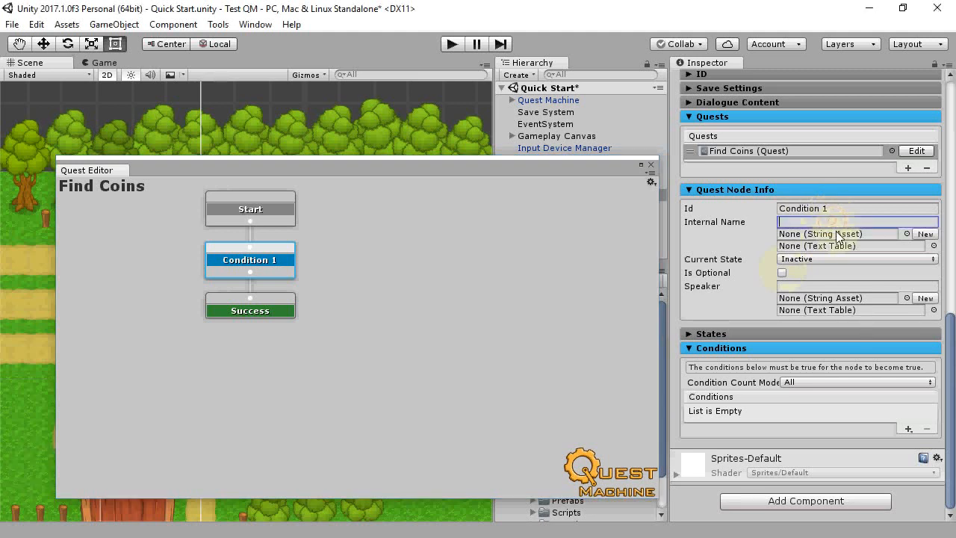
{"action": "type", "text": "Find Coins"}
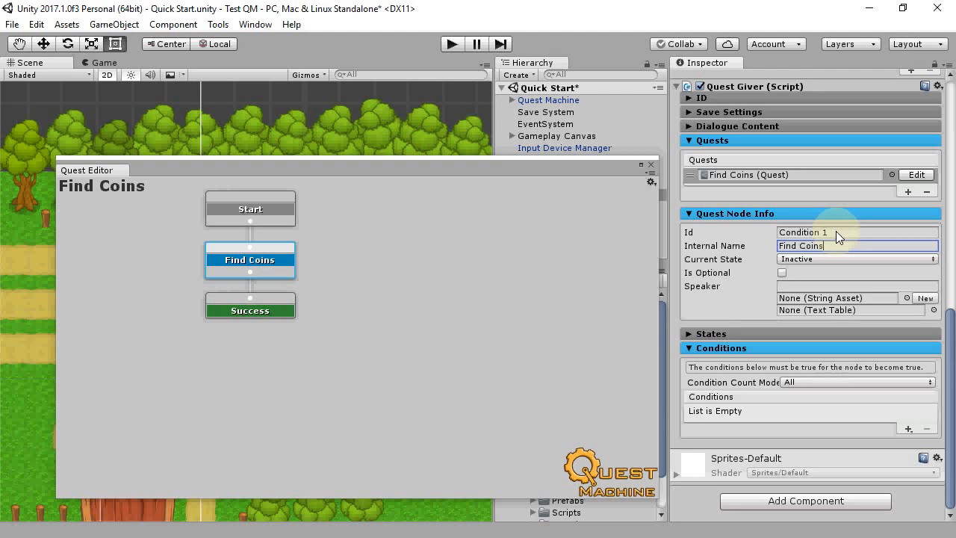
{"action": "left_click", "coordinate": [771, 212]}
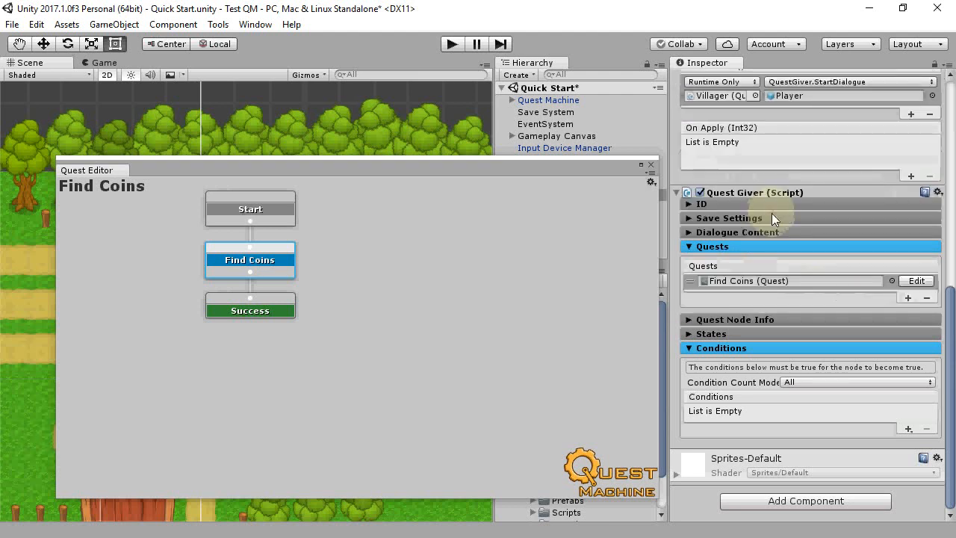
- Add body text "Please find my coins." to the Dialogue Text of the Find Coins node's Active state
{"action": "left_click", "coordinate": [754, 335]}
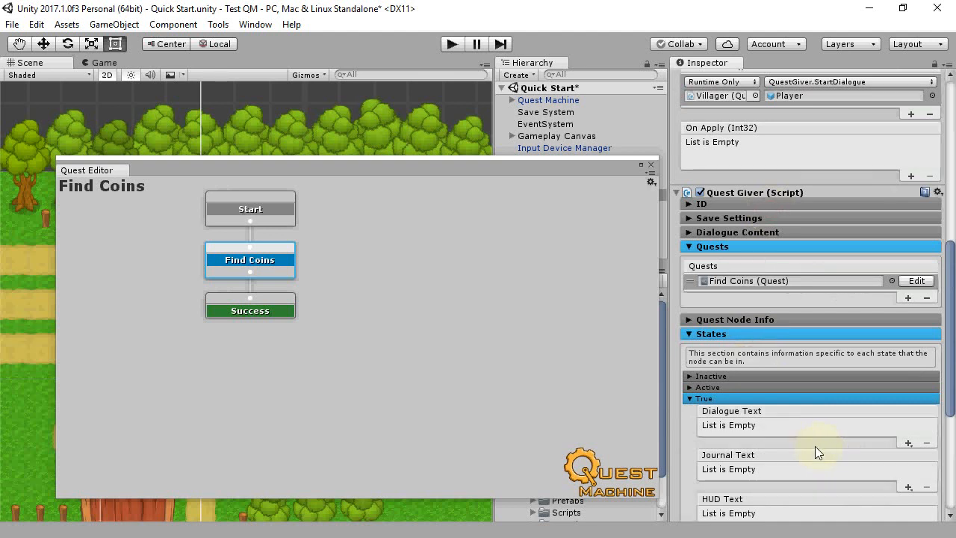
{"action": "left_click", "coordinate": [751, 386]}
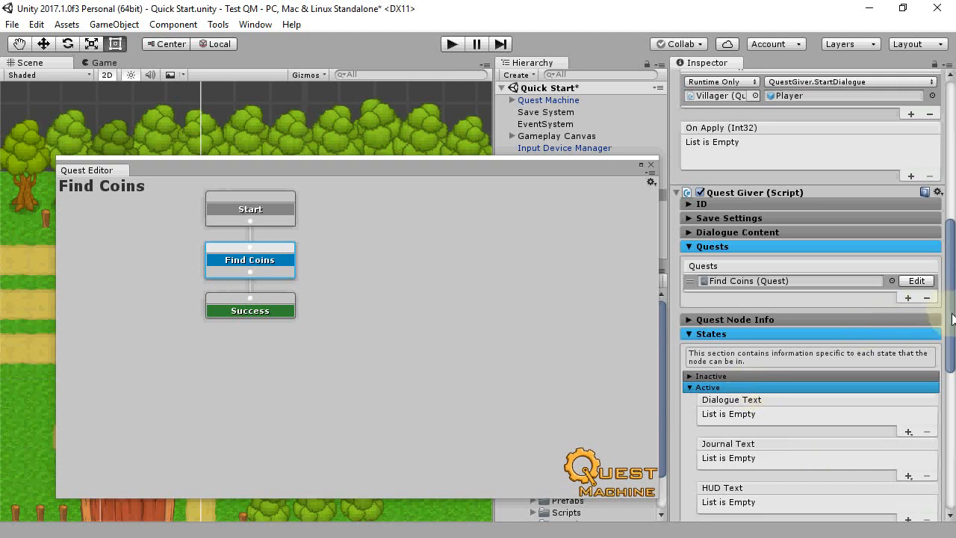
{"action": "left_click_drag", "start_coordinate": [947, 313], "coordinate": [942, 386]}
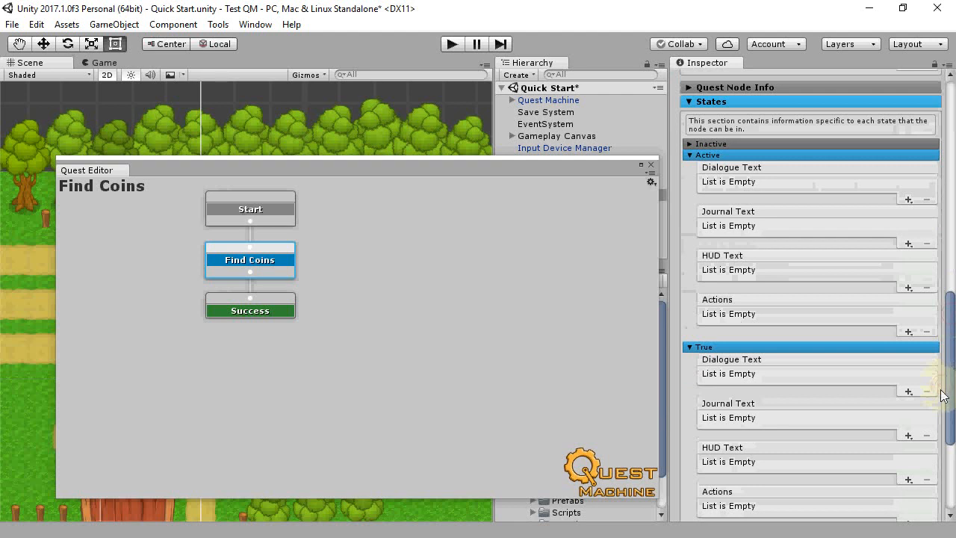
{"action": "left_click", "coordinate": [908, 199]}
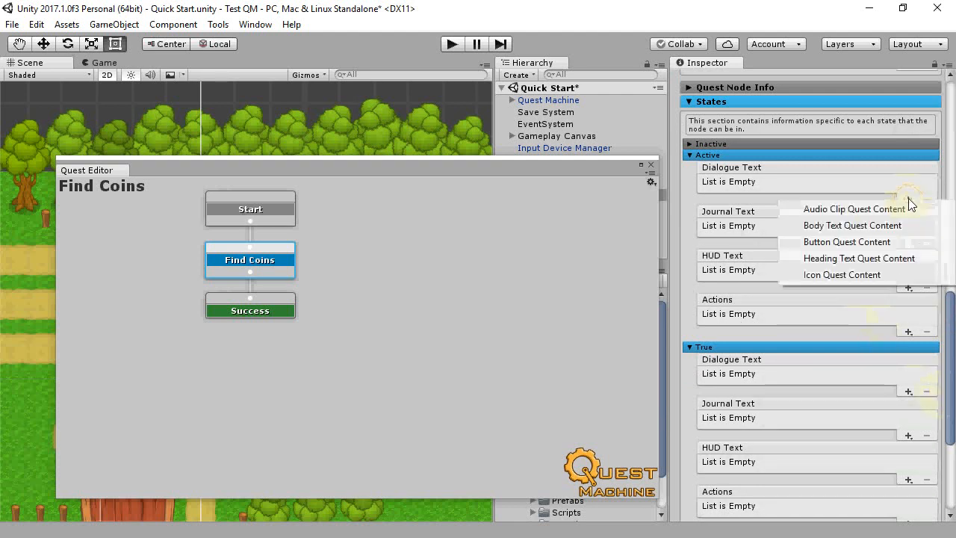
{"action": "left_click", "coordinate": [849, 221]}
{"action": "left_click", "coordinate": [856, 256]}
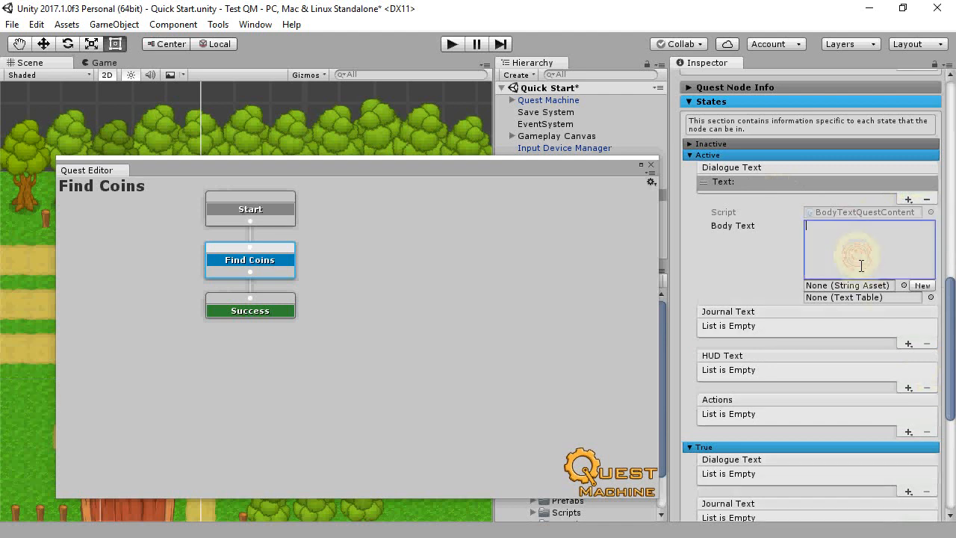
{"action": "type", "text": "Ple"}
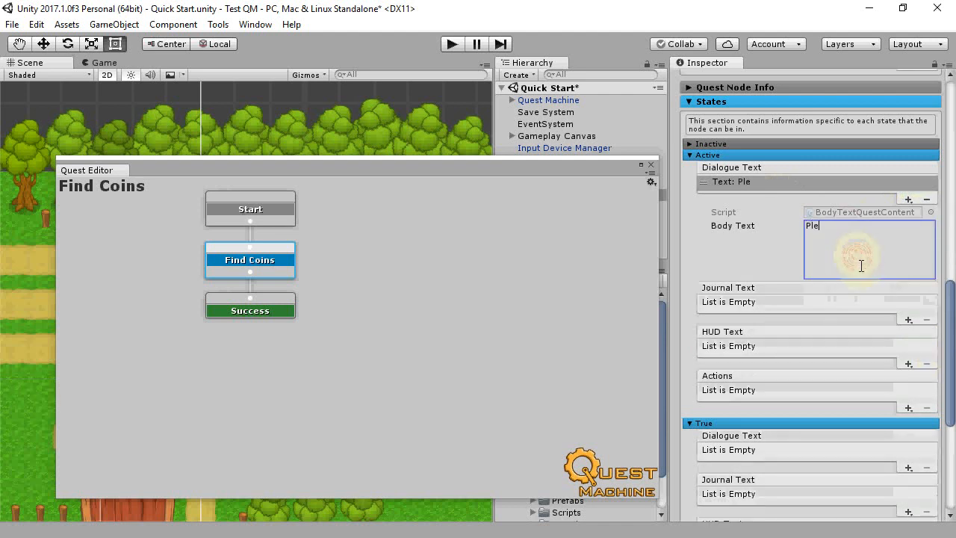
{"action": "type", "text": "ase find my coins."}
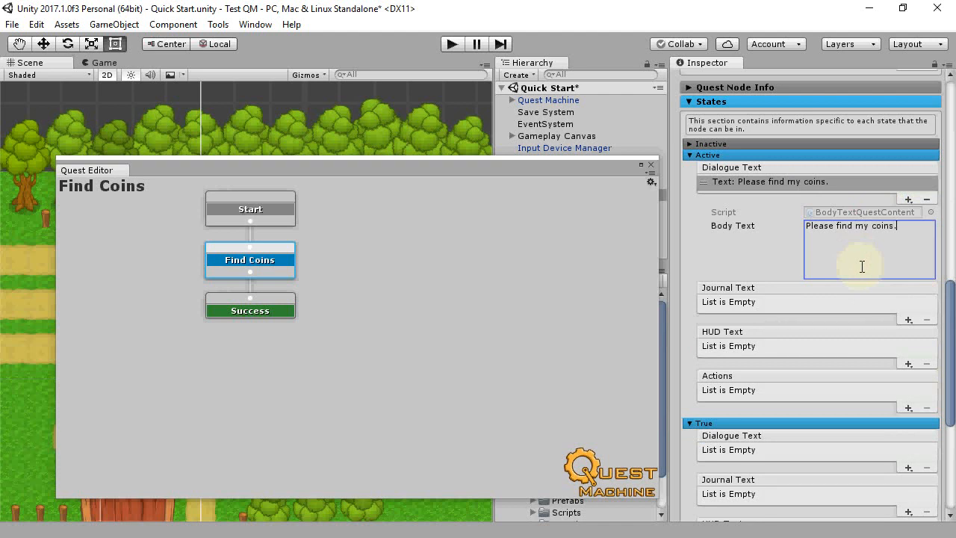
- Add body text "Find the farmer's coins hidden in containers." to the Journal Text of the node's Active state
{"action": "left_click", "coordinate": [907, 319]}
{"action": "left_click", "coordinate": [866, 344]}
{"action": "left_click", "coordinate": [835, 348]}
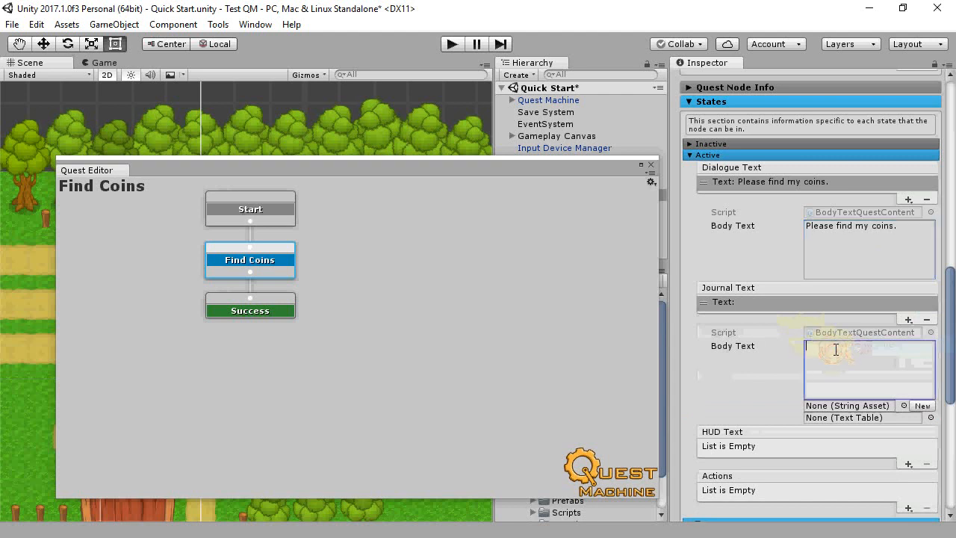
{"action": "type", "text": "Find the farmer"}
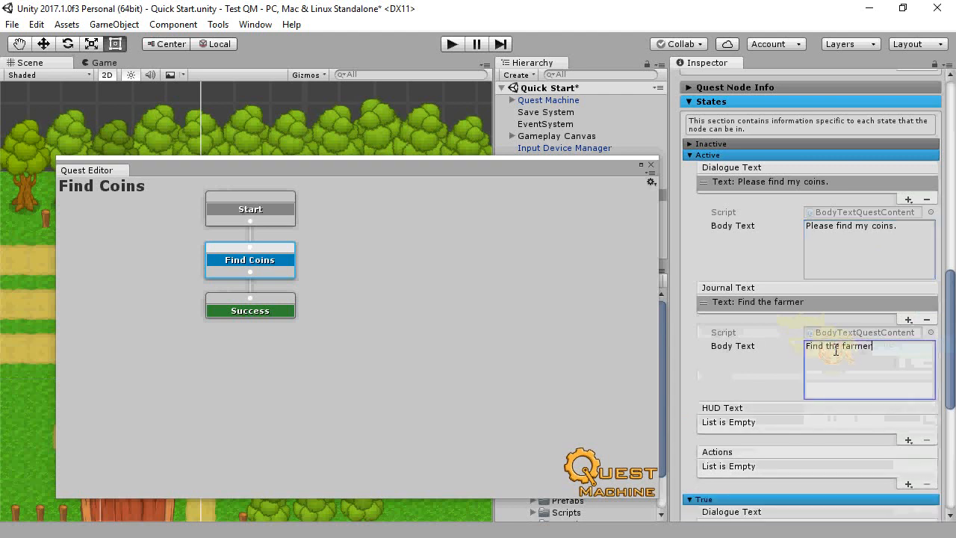
{"action": "type", "text": "'s coins hi"}
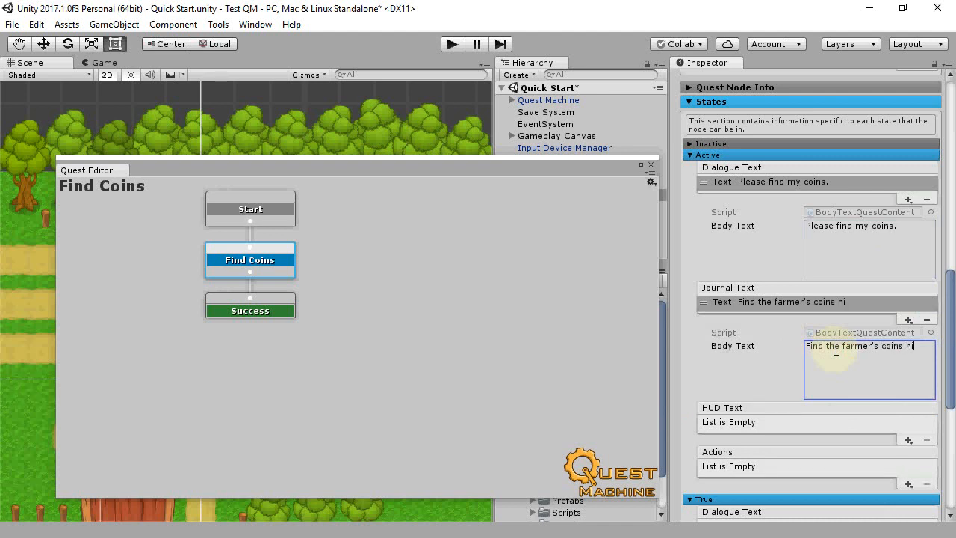
{"action": "type", "text": "dden in containers."}
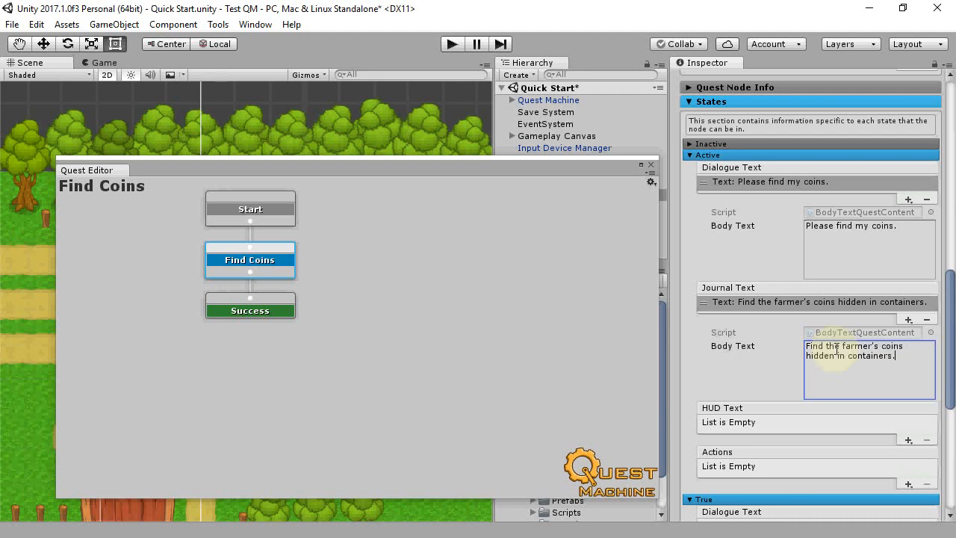
- Add body text "{#coins}/3 Coins" to the HUD Text of the node's Active state
{"action": "left_click", "coordinate": [909, 439]}
{"action": "left_click", "coordinate": [862, 463]}
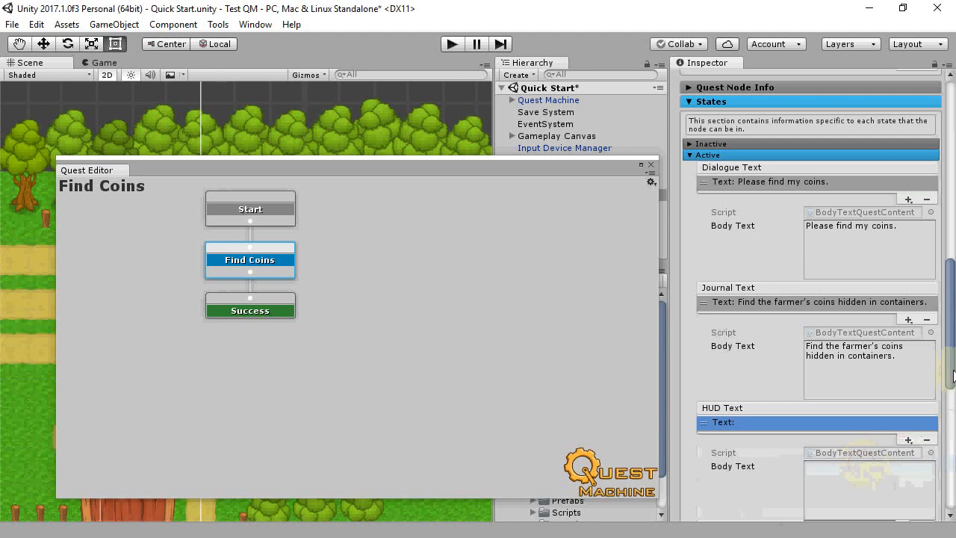
{"action": "scroll", "coordinate": [953, 375], "scroll_direction": "down", "scroll_amount": 5}
{"action": "left_click", "coordinate": [841, 338]}
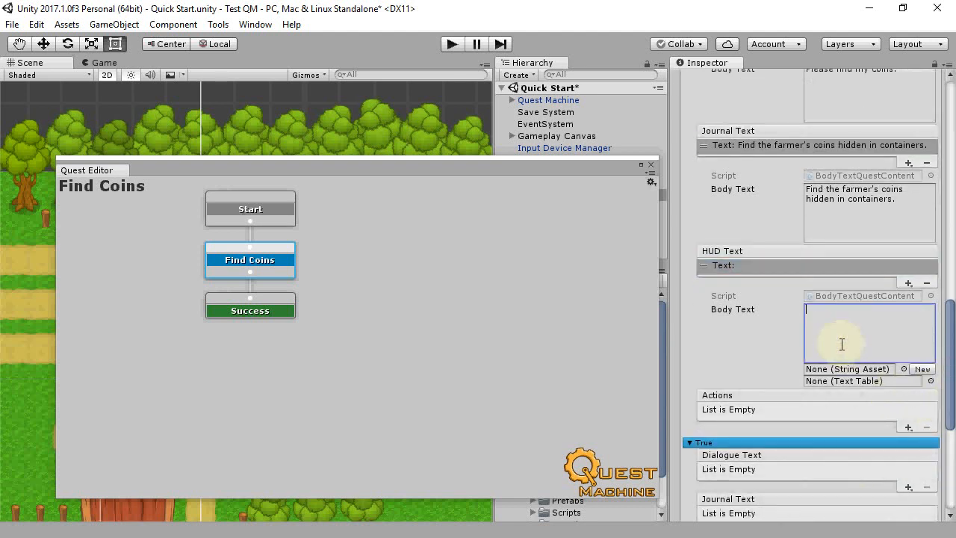
{"action": "type", "text": "{#coin"}
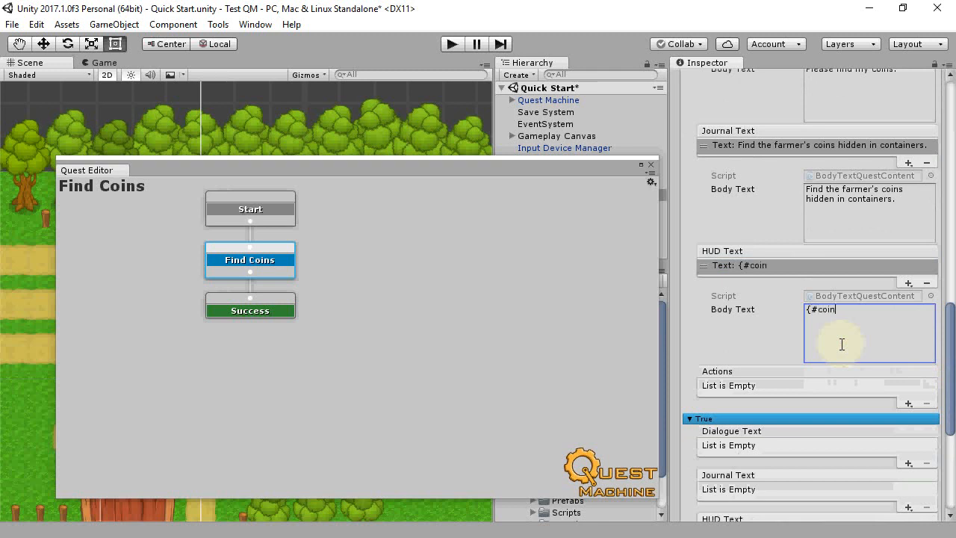
{"action": "type", "text": "}"}
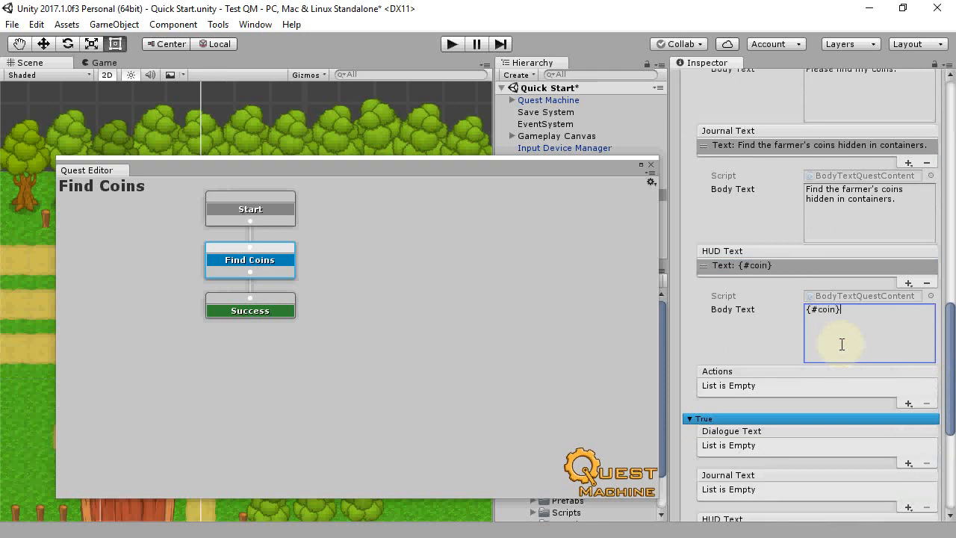
{"action": "type", "text": "/3 Coins"}
{"action": "type", "text": "s"}
- Add body text "You found the farmer's coins and saved the farm!" to the Journal Text of the node's True state
{"action": "scroll", "coordinate": [878, 351], "scroll_direction": "down", "scroll_amount": 6}
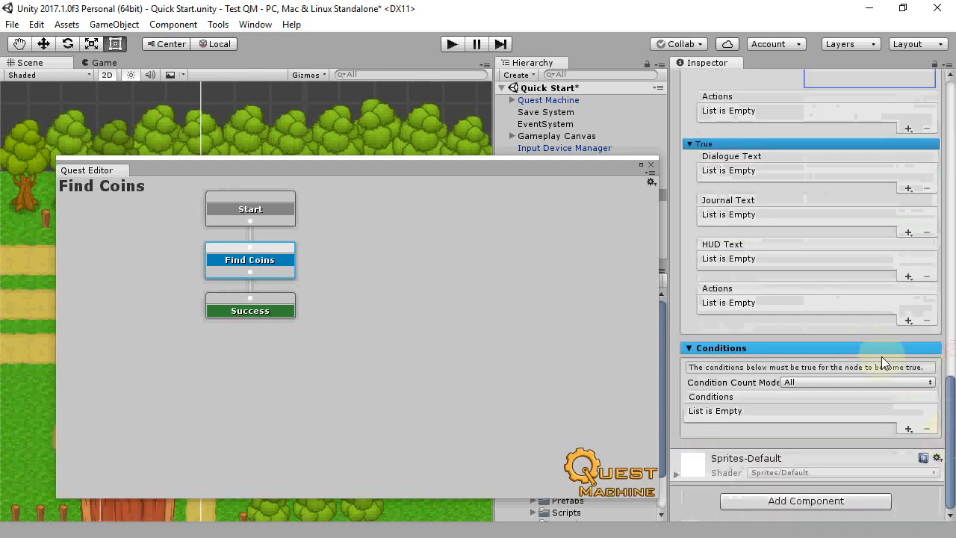
{"action": "left_click", "coordinate": [909, 231]}
{"action": "left_click", "coordinate": [858, 258]}
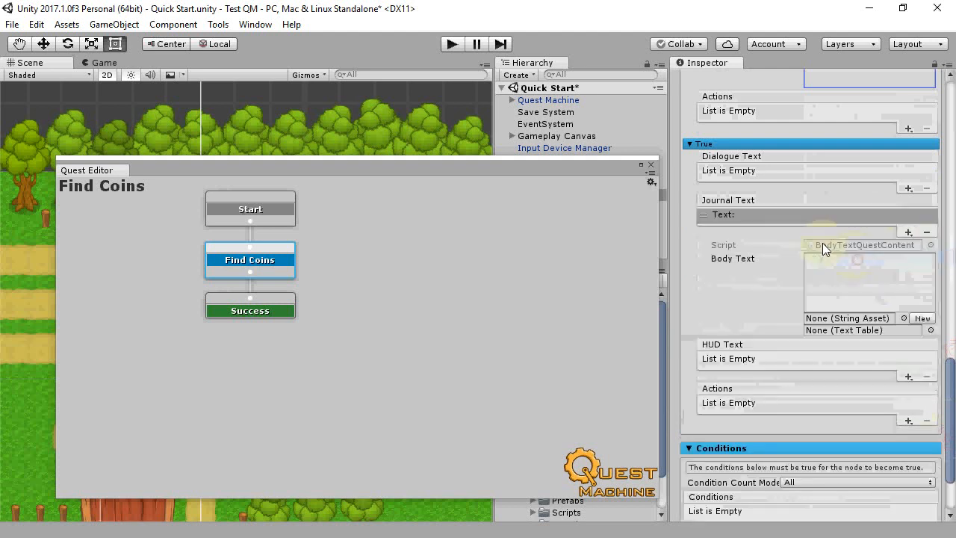
{"action": "left_click", "coordinate": [857, 281]}
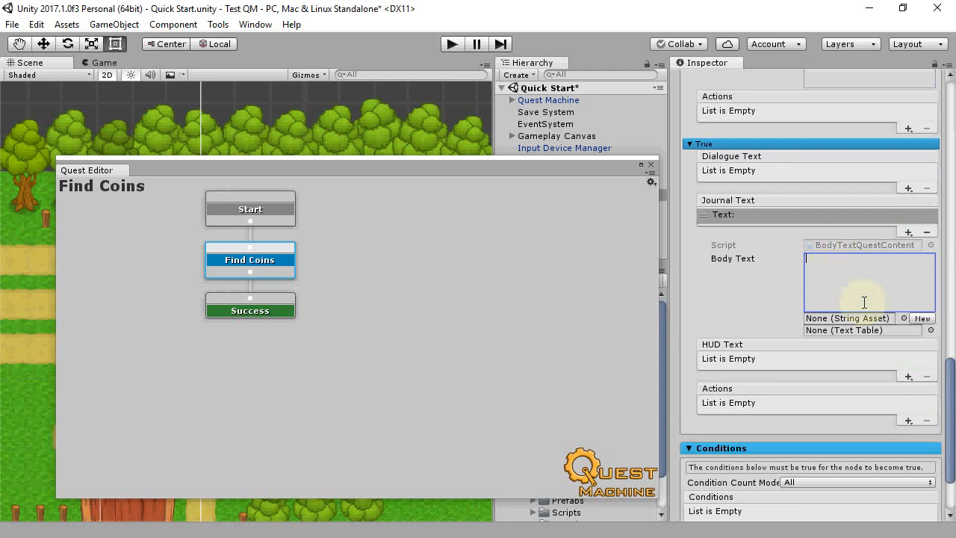
{"action": "type", "text": "You foun"}
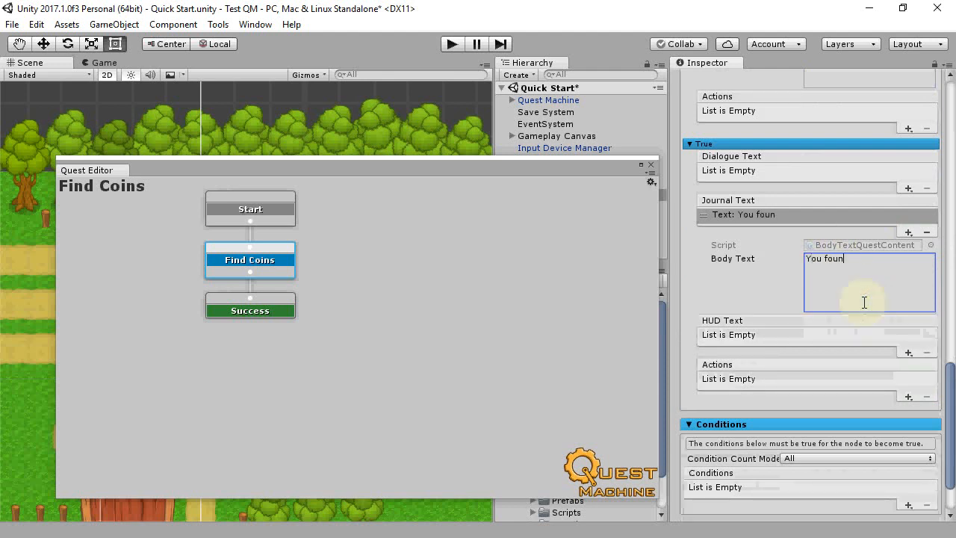
{"action": "type", "text": "d the farmer's coins an"}
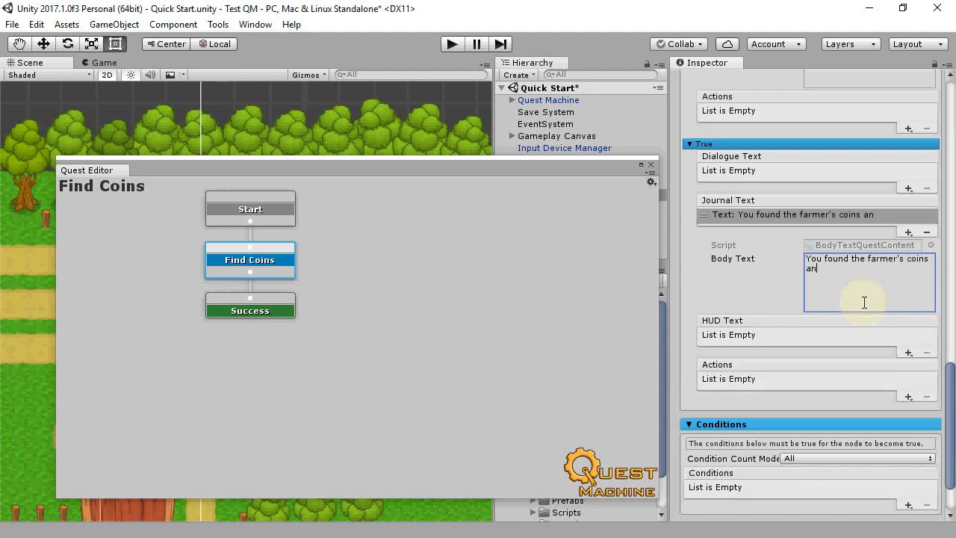
{"action": "type", "text": "d saved the farm!"}
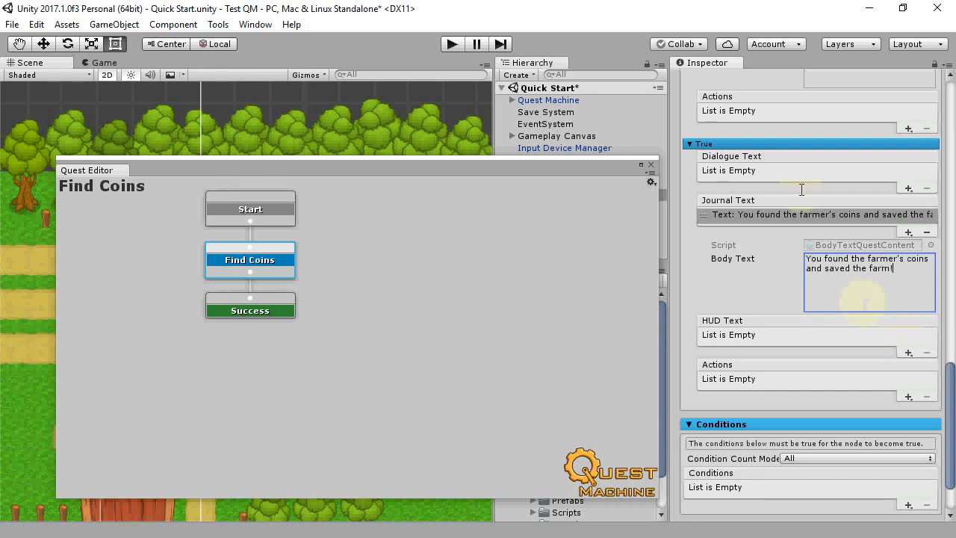
- Collapse the node's state sections and add a Counter Quest Condition to the Find Coins node's conditions
{"action": "left_click", "coordinate": [744, 142]}
{"action": "scroll", "coordinate": [815, 257], "scroll_direction": "up", "scroll_amount": 6}
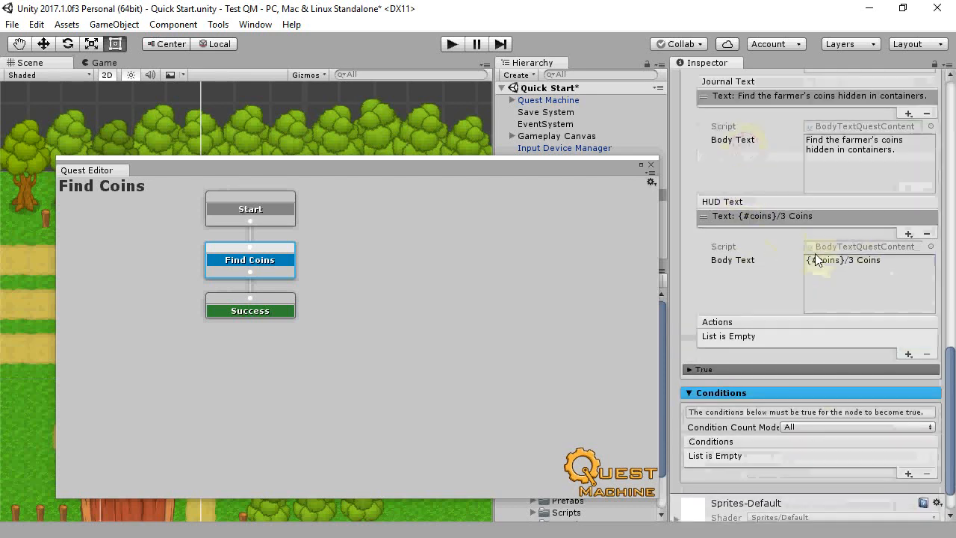
{"action": "left_click", "coordinate": [753, 174]}
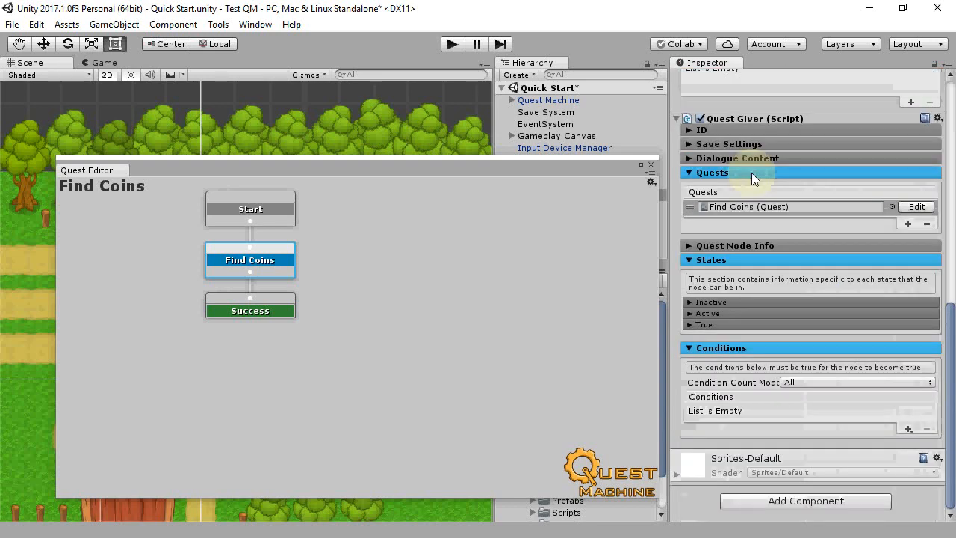
{"action": "left_click", "coordinate": [732, 259]}
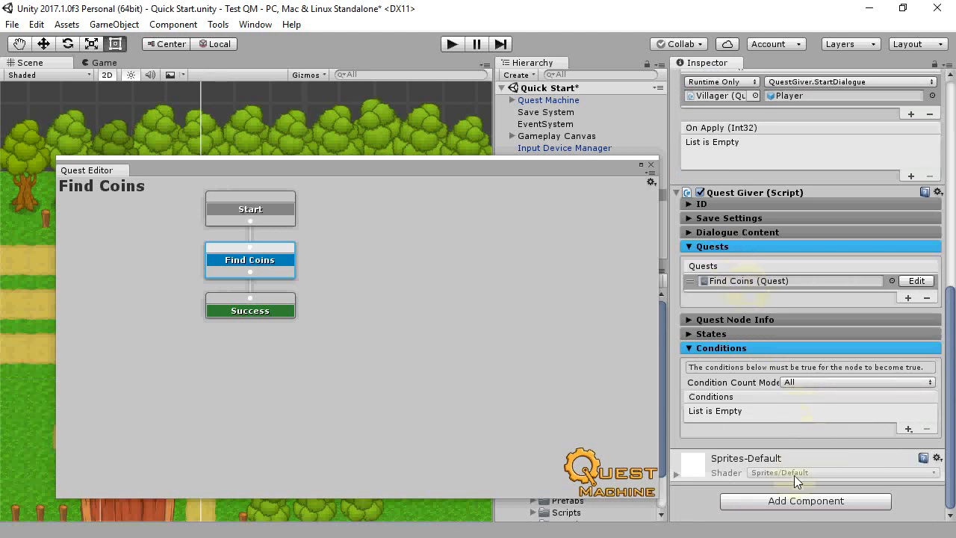
{"action": "left_click", "coordinate": [908, 428]}
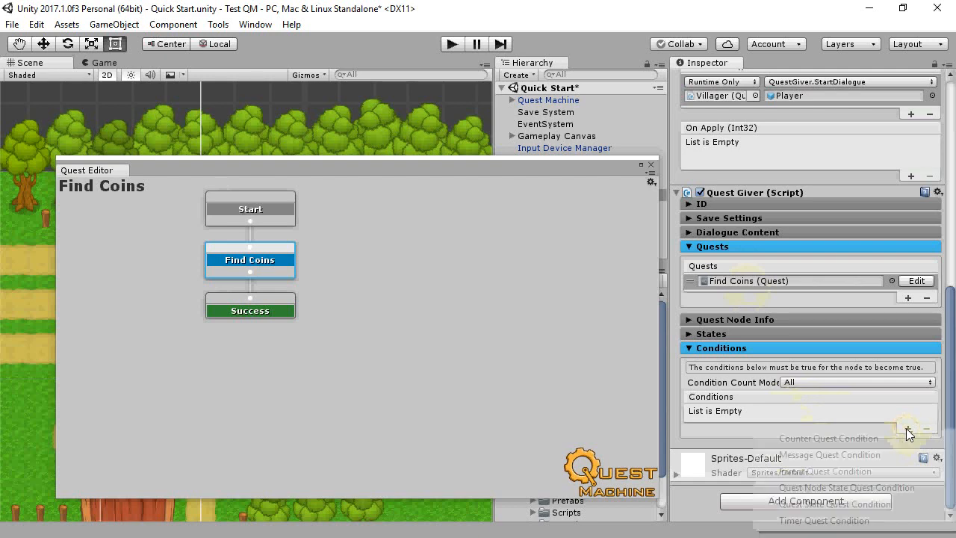
{"action": "left_click", "coordinate": [844, 440]}
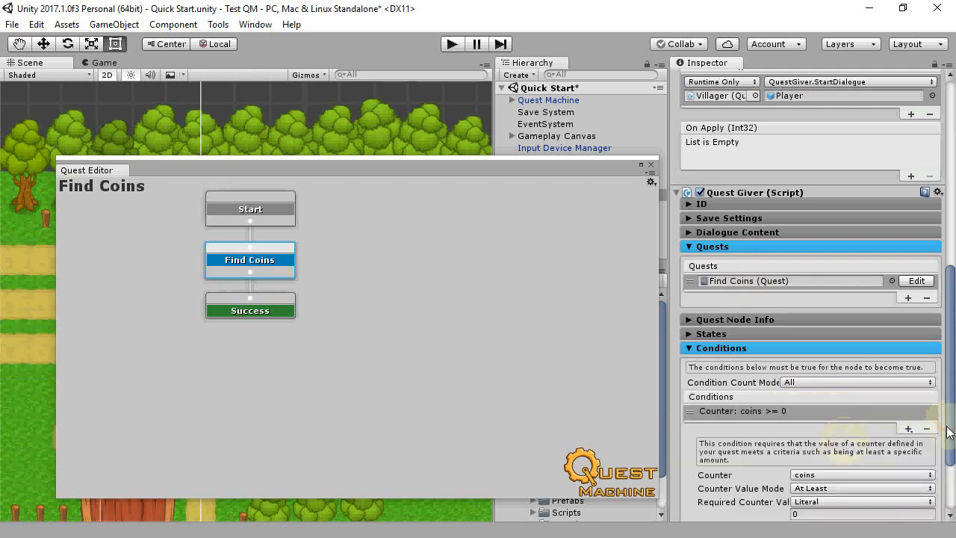
{"action": "left_click", "coordinate": [945, 463]}
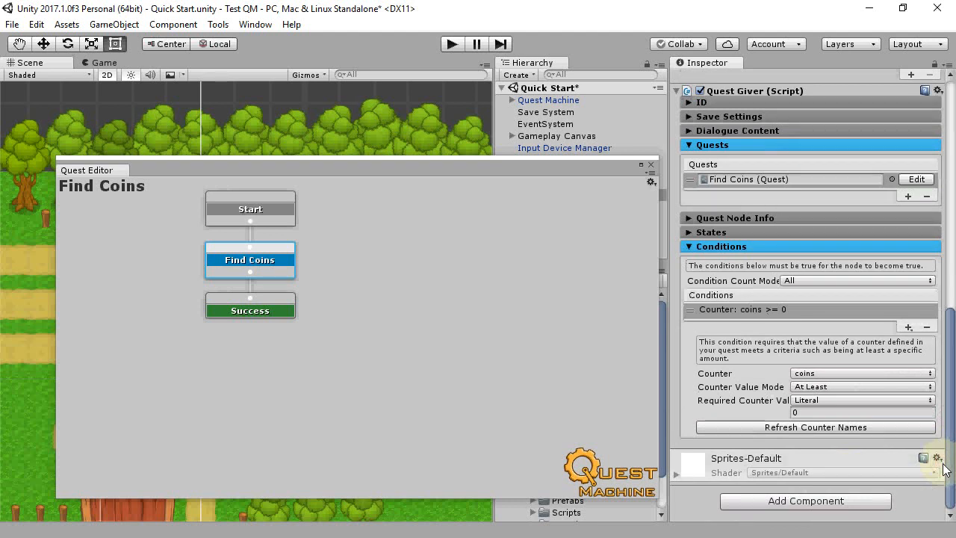
- Set the required value of the Find Coins node's coins counter condition to 3
{"action": "left_click", "coordinate": [826, 413]}
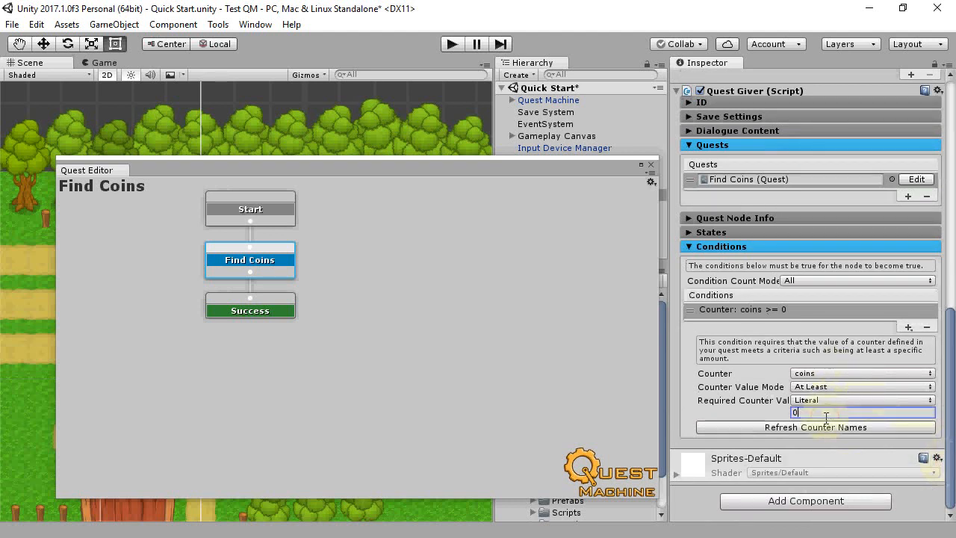
{"action": "type", "text": "3"}
- Collapse the Success node's Active state and add an Alert Quest Action to its True state
{"action": "left_click", "coordinate": [267, 305]}
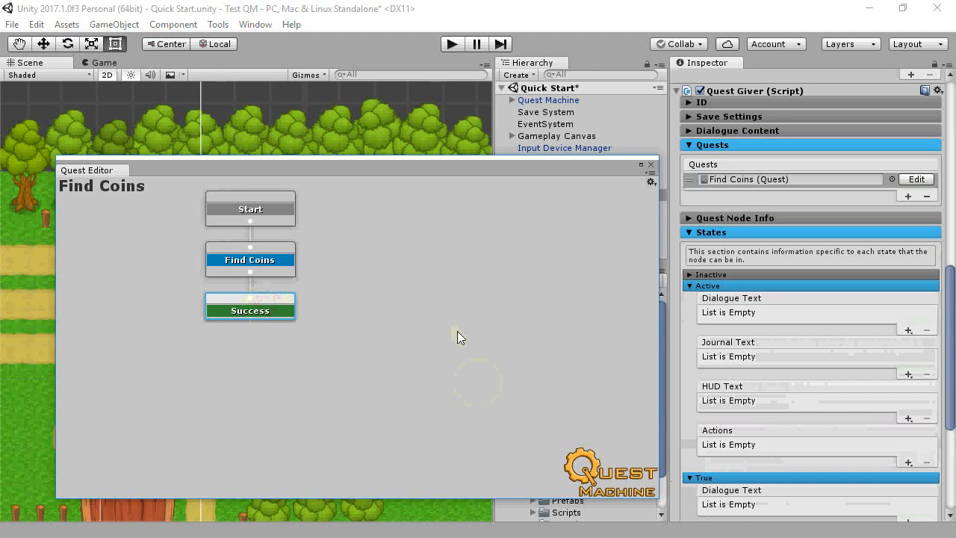
{"action": "left_click", "coordinate": [457, 332]}
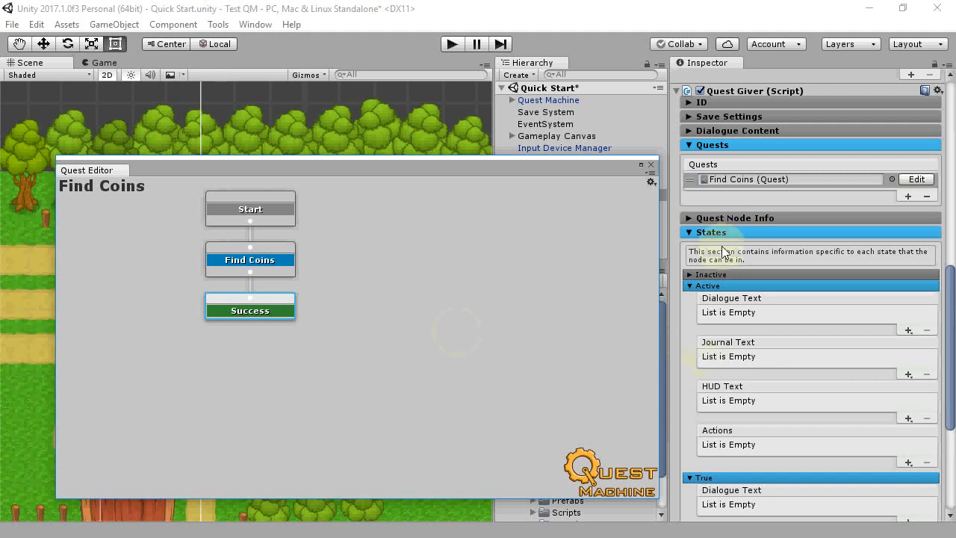
{"action": "left_click", "coordinate": [698, 285]}
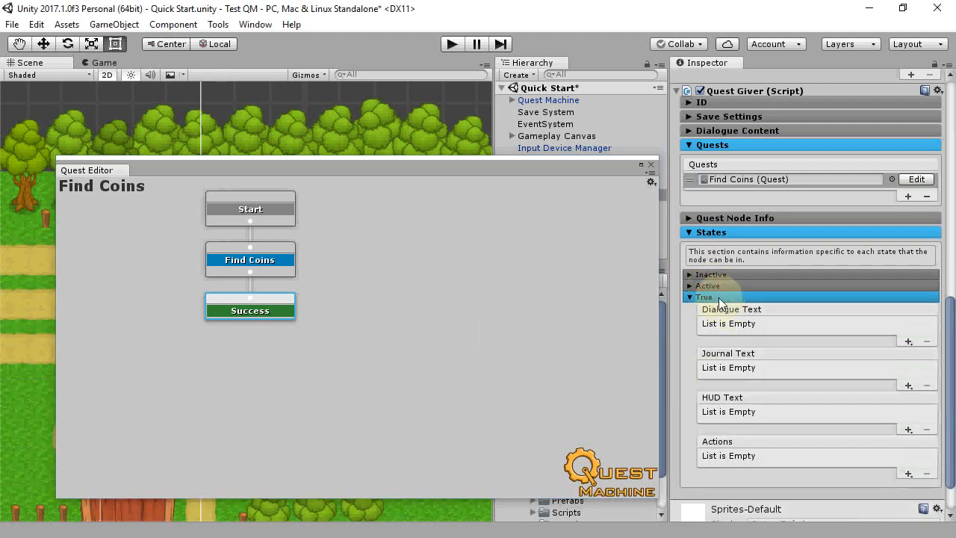
{"action": "left_click", "coordinate": [907, 473]}
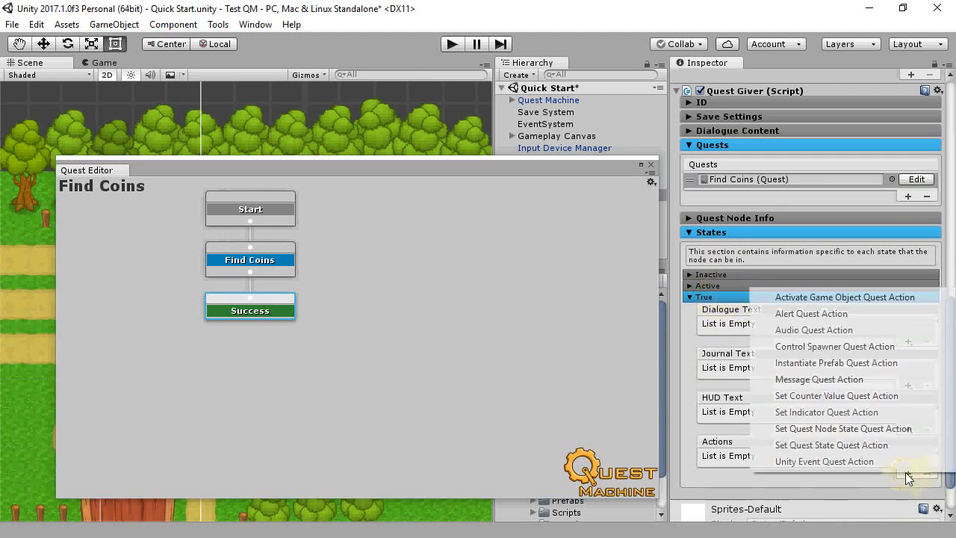
{"action": "left_click", "coordinate": [814, 314]}
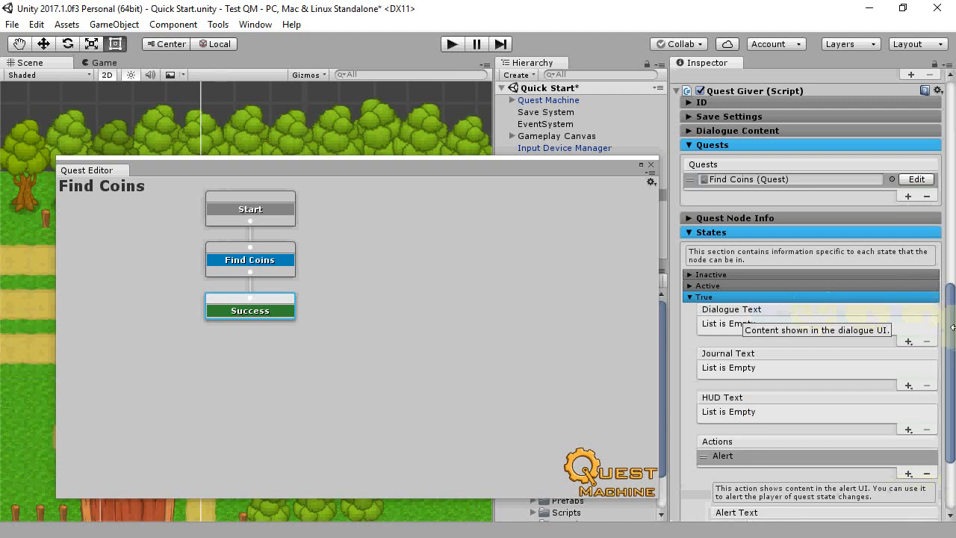
- Add body text "Found all 3 coins!" to the Alert Text of the Success node's alert action
{"action": "left_click_drag", "start_coordinate": [952, 332], "coordinate": [947, 407]}
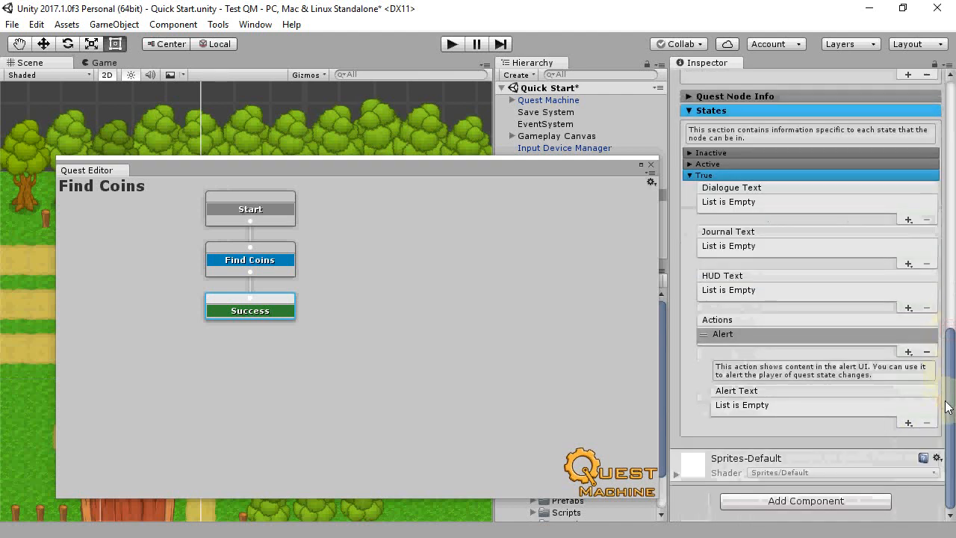
{"action": "left_click", "coordinate": [908, 423]}
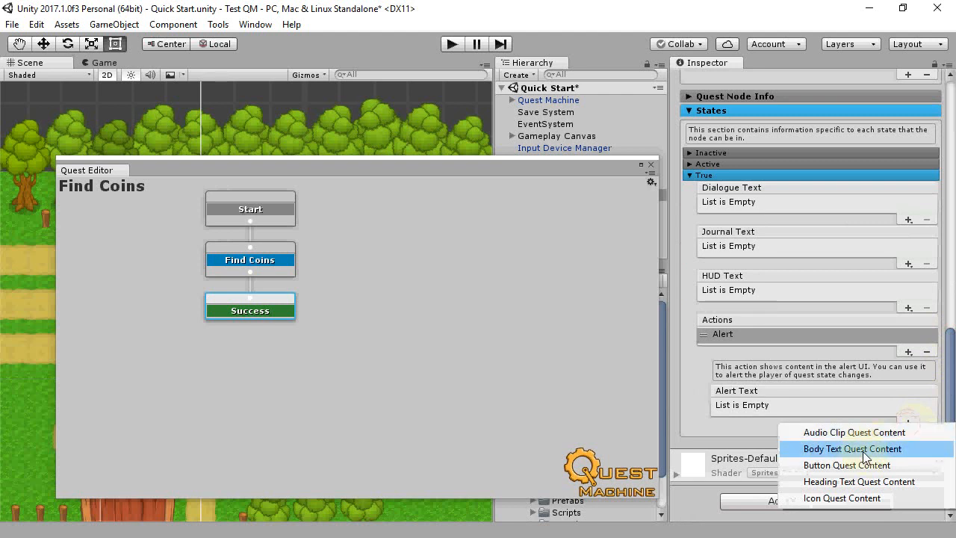
{"action": "left_click", "coordinate": [862, 451]}
{"action": "left_click", "coordinate": [842, 467]}
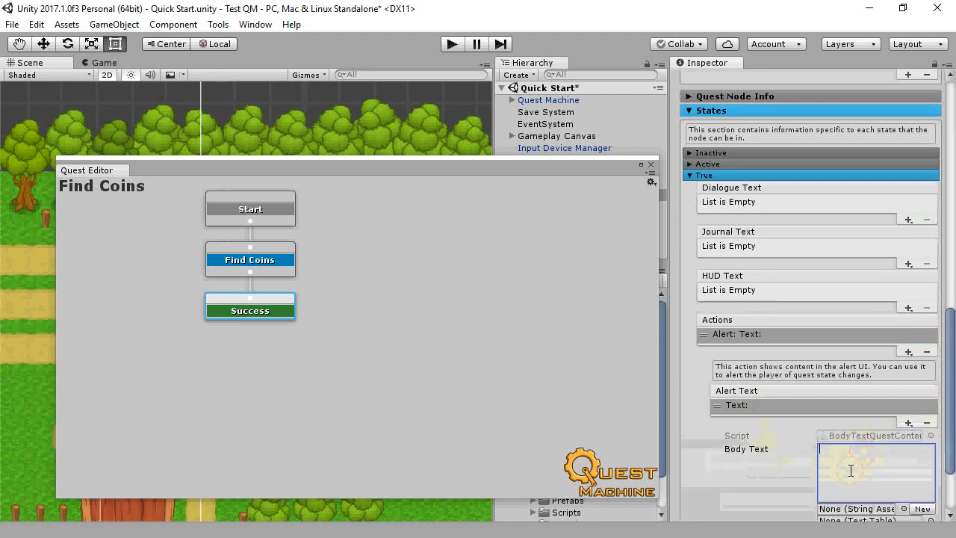
{"action": "type", "text": "Found"}
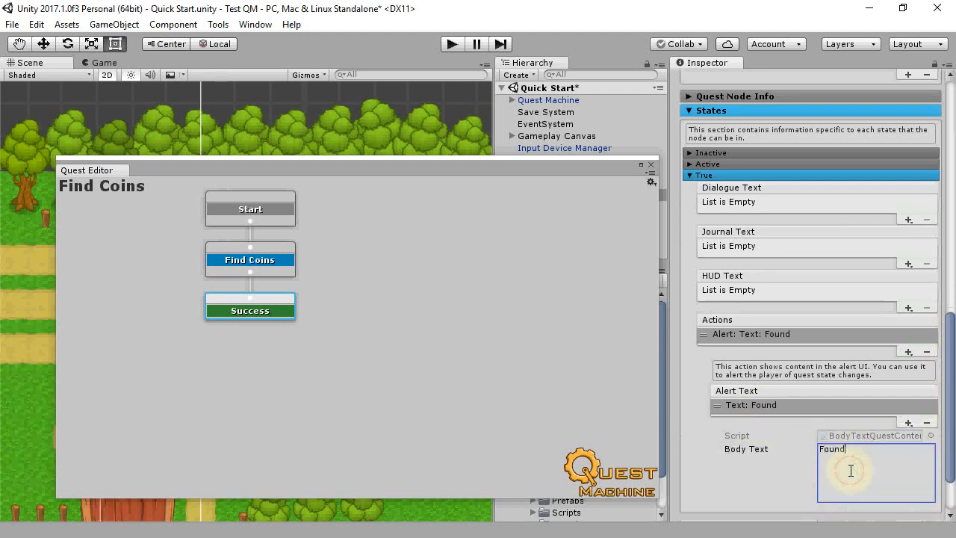
{"action": "type", "text": " all 3 coins!"}
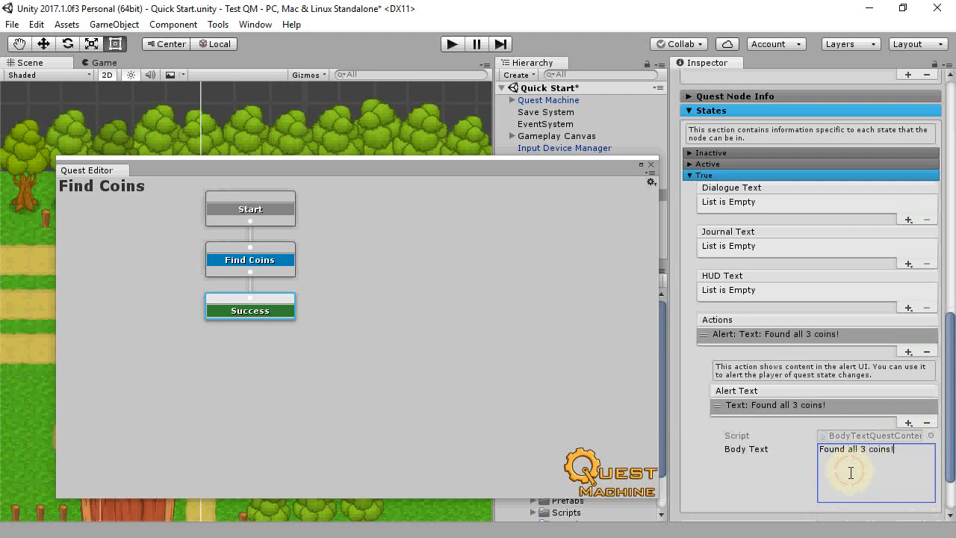
- Add audio clip content to the alert's text list and assign the fanfare clip to it
{"action": "left_click", "coordinate": [908, 422]}
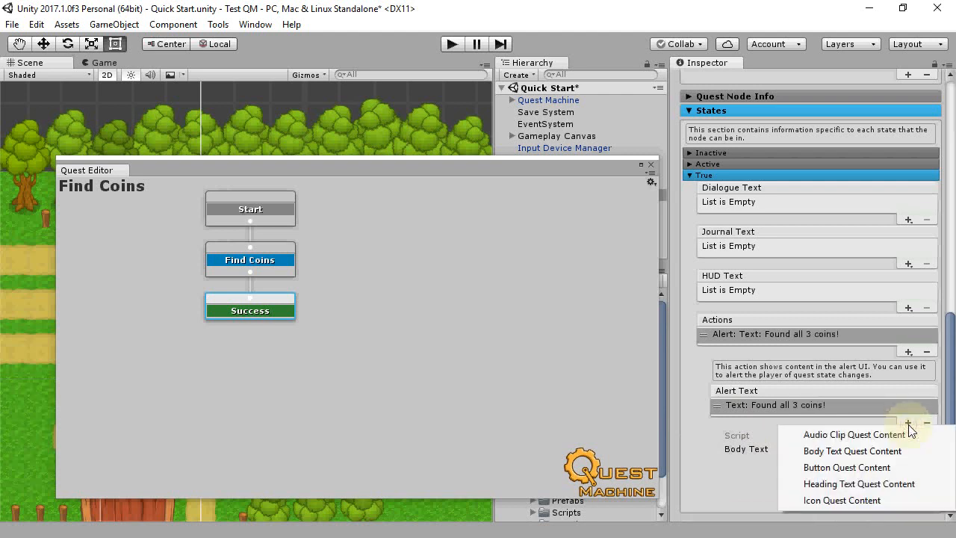
{"action": "left_click", "coordinate": [880, 439]}
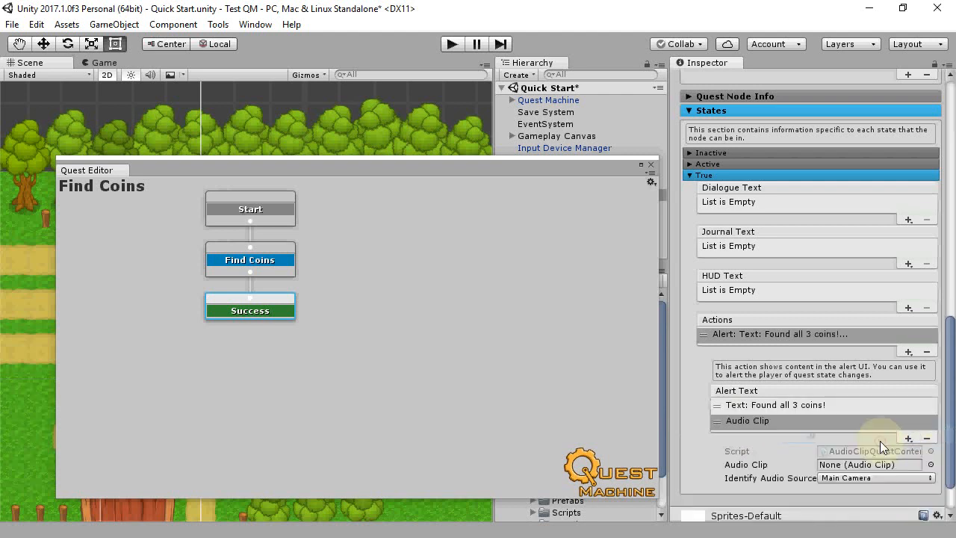
{"action": "left_click", "coordinate": [931, 464]}
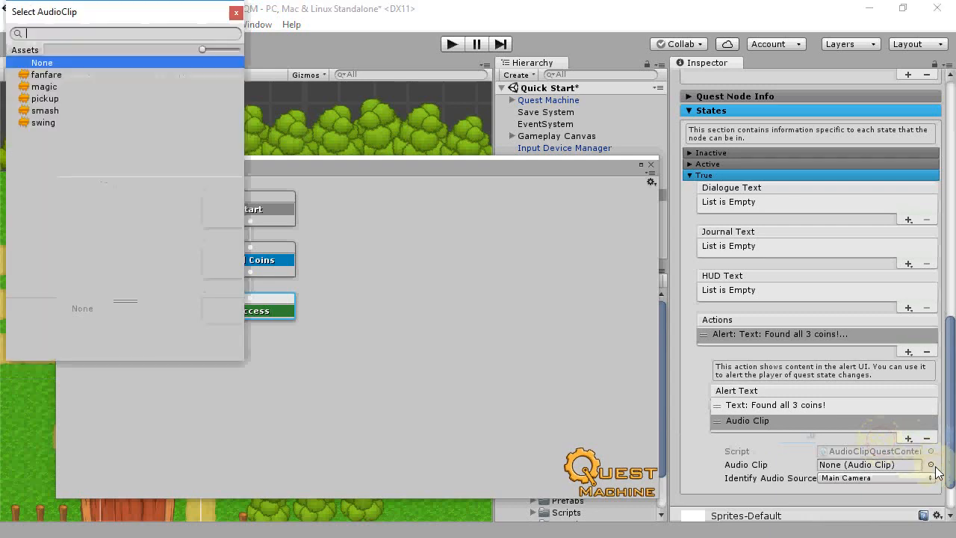
{"action": "double_click", "coordinate": [47, 75]}
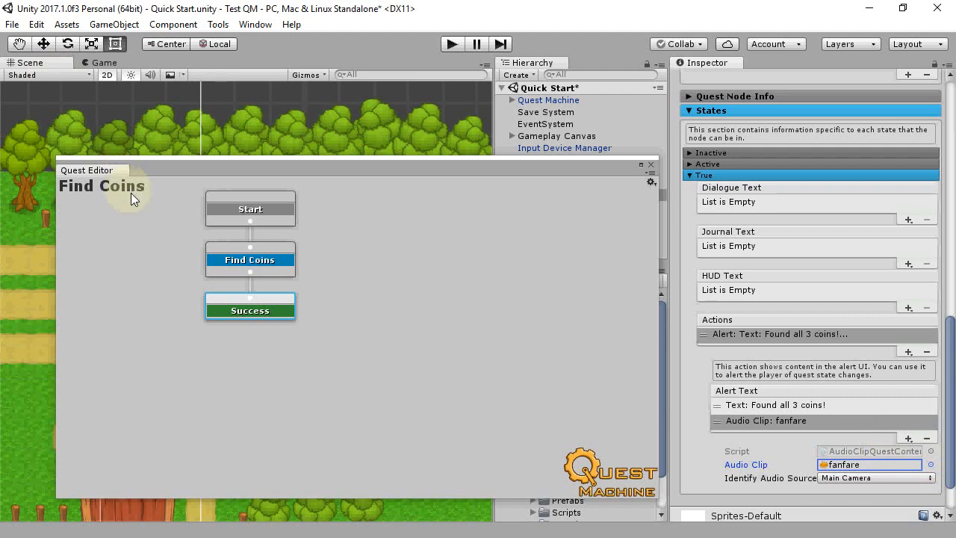
- Narrow the Quest Editor window and create a Quest Machine Quest Database asset in the project, keeping its default name
{"action": "left_click_drag", "start_coordinate": [656, 312], "coordinate": [469, 331]}
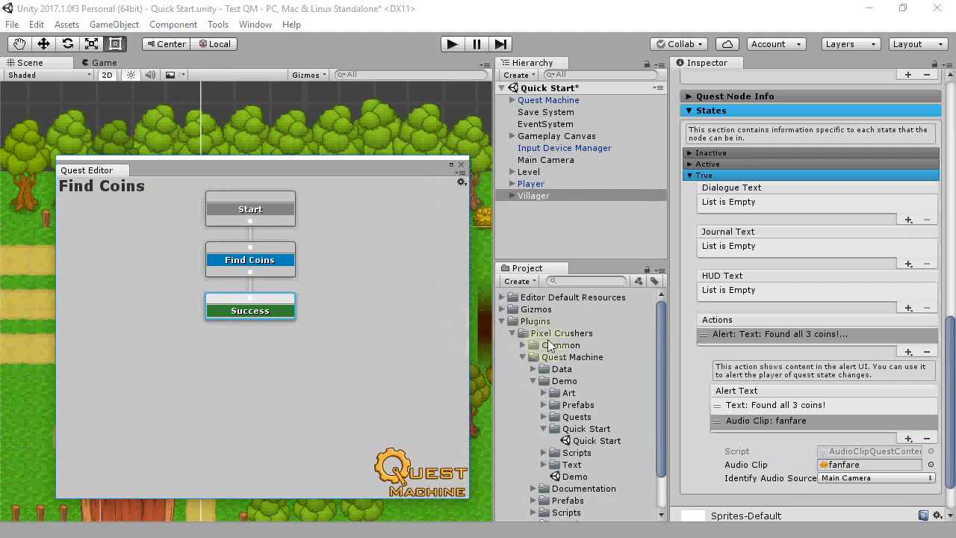
{"action": "left_click", "coordinate": [515, 281]}
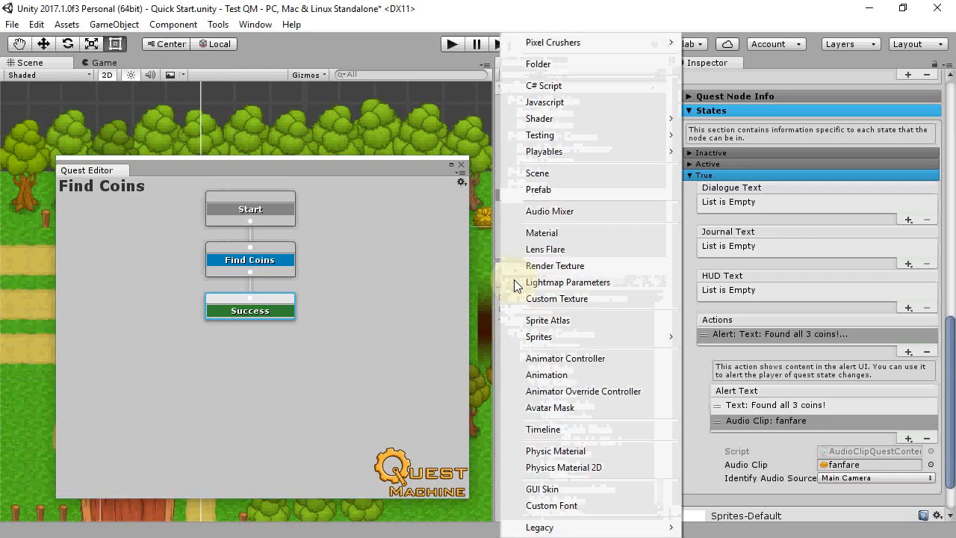
{"action": "mouse_move", "coordinate": [553, 47]}
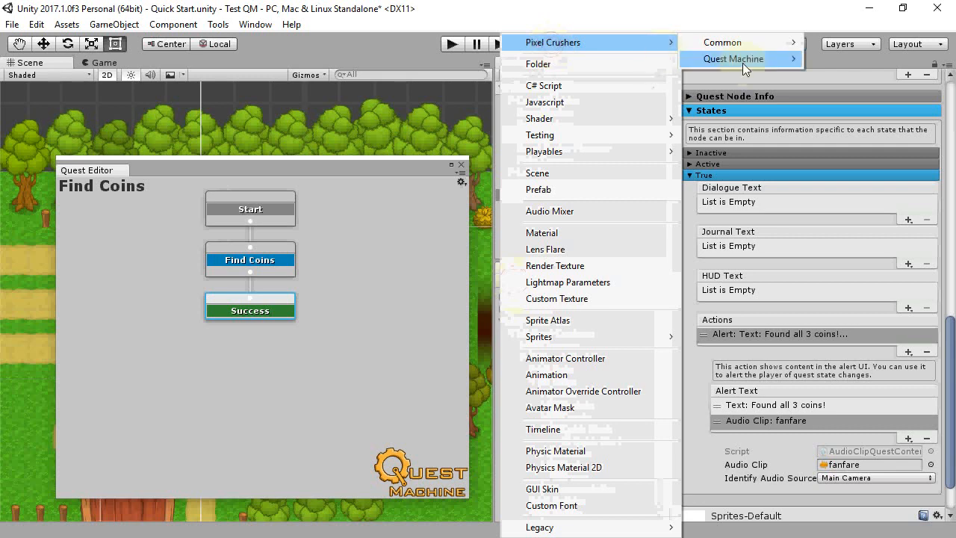
{"action": "mouse_move", "coordinate": [740, 63]}
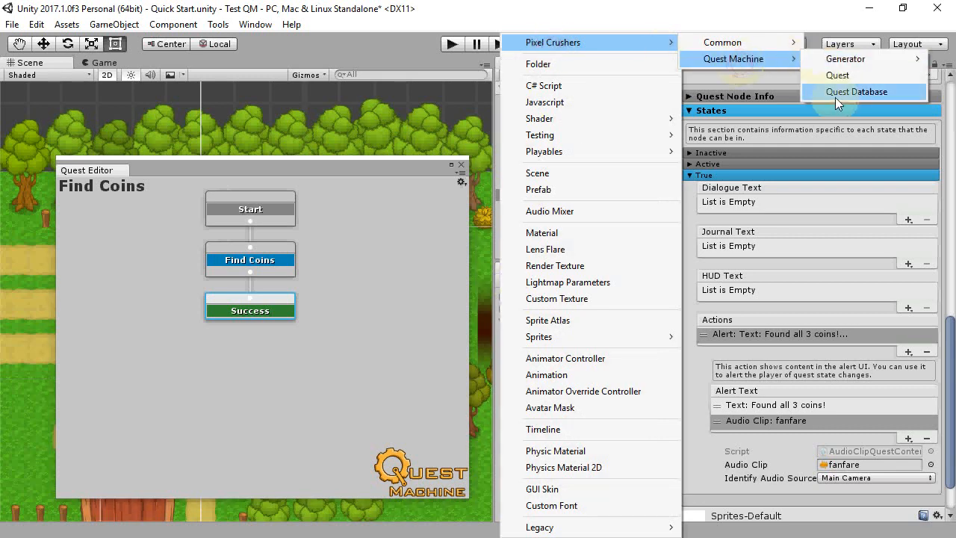
{"action": "left_click", "coordinate": [835, 92]}
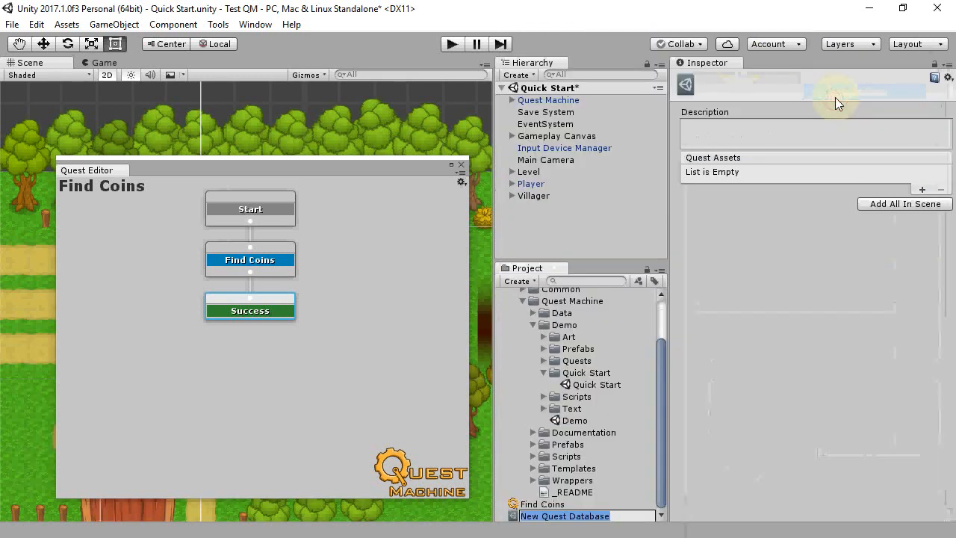
{"action": "key", "text": "Return"}
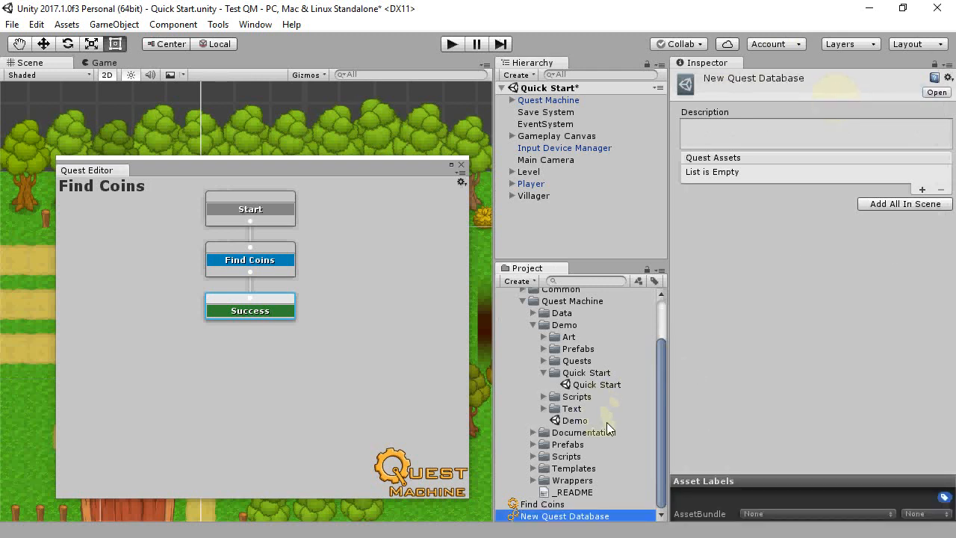
- Add the Find Coins quest to the Quest Assets list of the new quest database
{"action": "left_click", "coordinate": [539, 505]}
{"action": "left_click_drag", "start_coordinate": [539, 506], "coordinate": [843, 186]}
{"action": "left_click", "coordinate": [922, 190]}
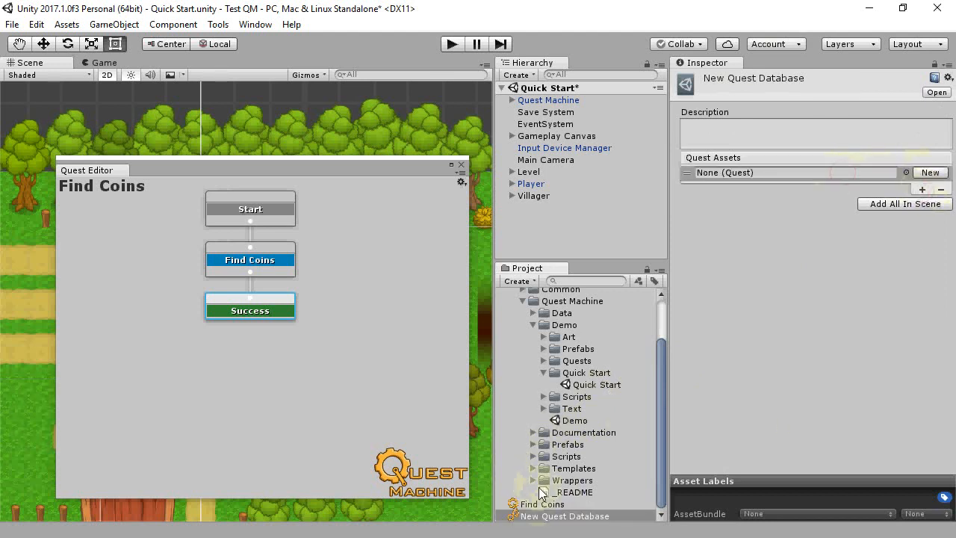
{"action": "left_click_drag", "start_coordinate": [544, 505], "coordinate": [729, 179]}
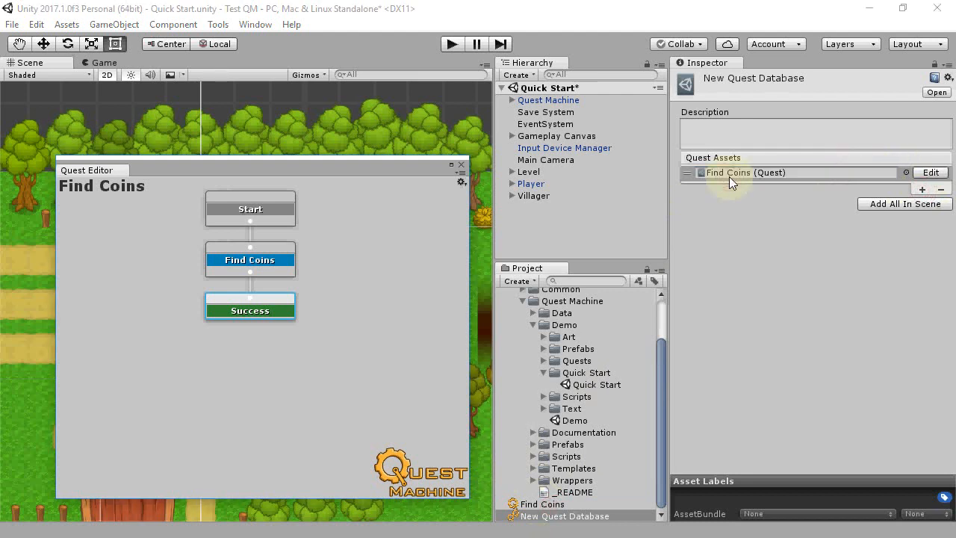
- Assign New Quest Database to the Quest Databases list of the Quest Machine object's configuration
{"action": "left_click", "coordinate": [564, 100]}
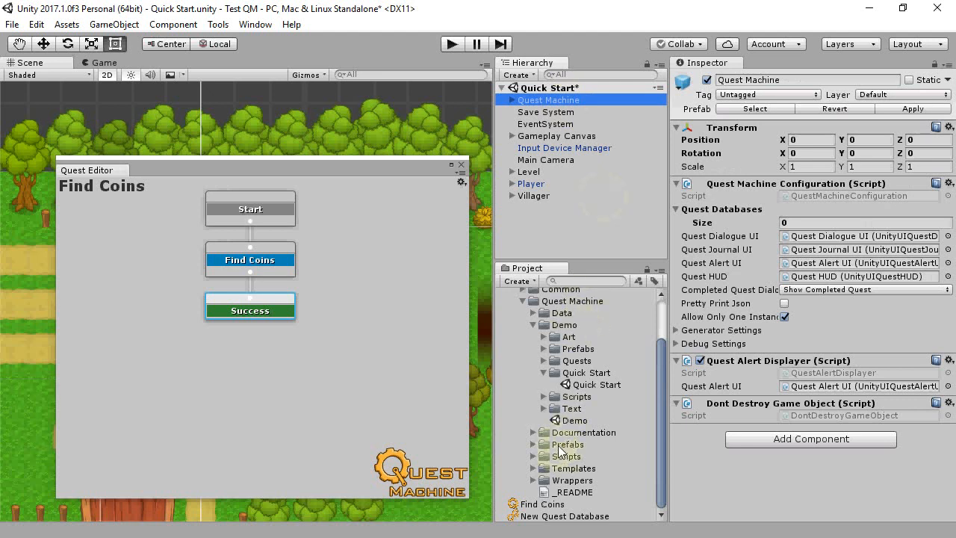
{"action": "left_click", "coordinate": [533, 445]}
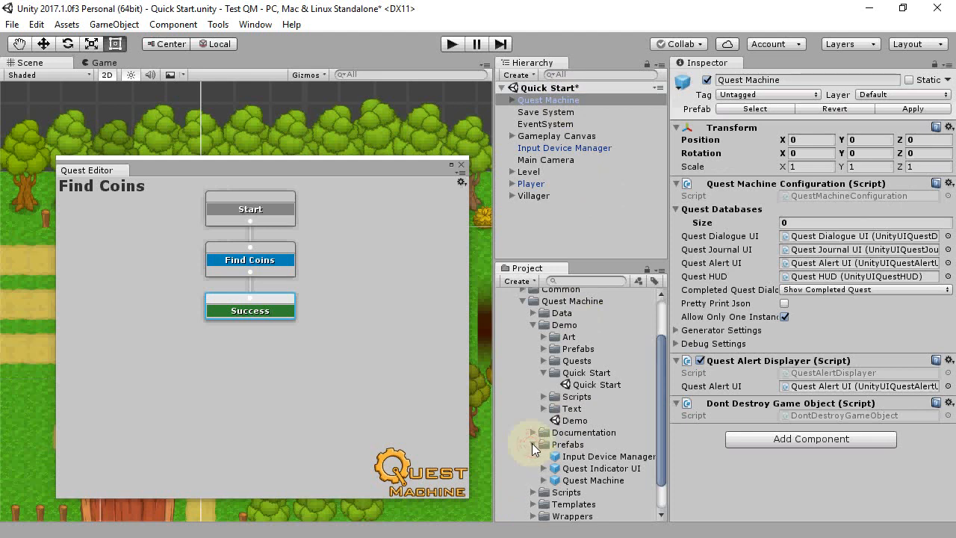
{"action": "left_click", "coordinate": [532, 443]}
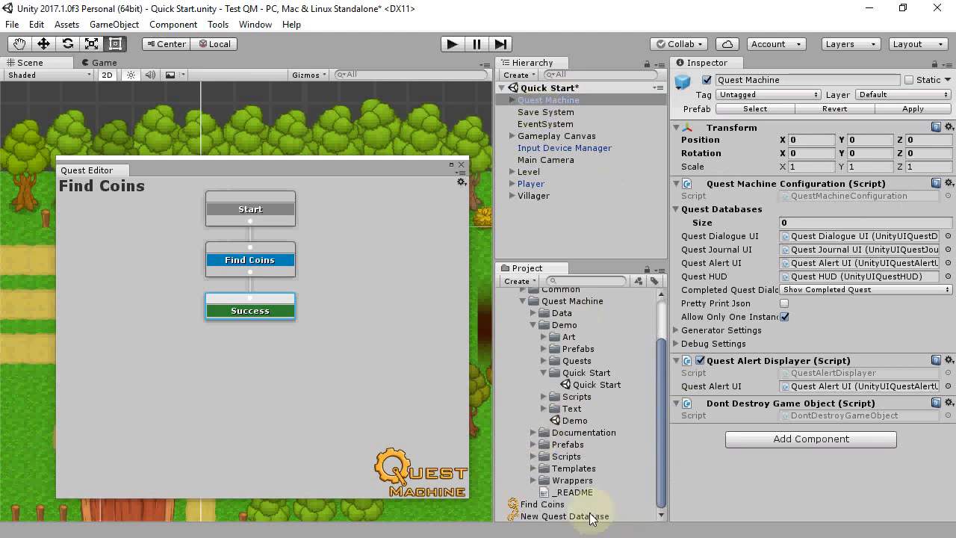
{"action": "left_click_drag", "start_coordinate": [590, 517], "coordinate": [732, 218]}
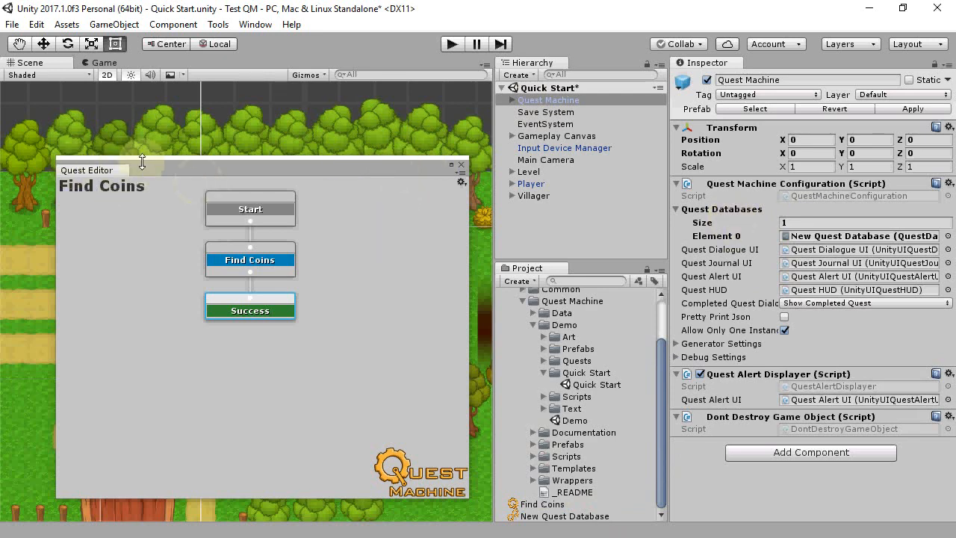
- Widen the scene area and shrink the Quest Editor window, with the Game view in front
{"action": "left_click_drag", "start_coordinate": [495, 187], "coordinate": [671, 182]}
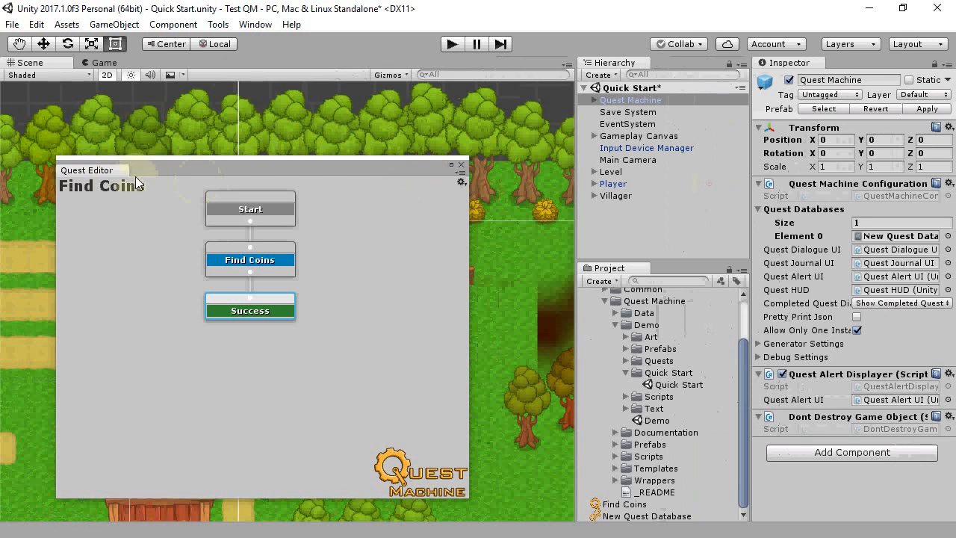
{"action": "left_click_drag", "start_coordinate": [77, 171], "coordinate": [389, 336]}
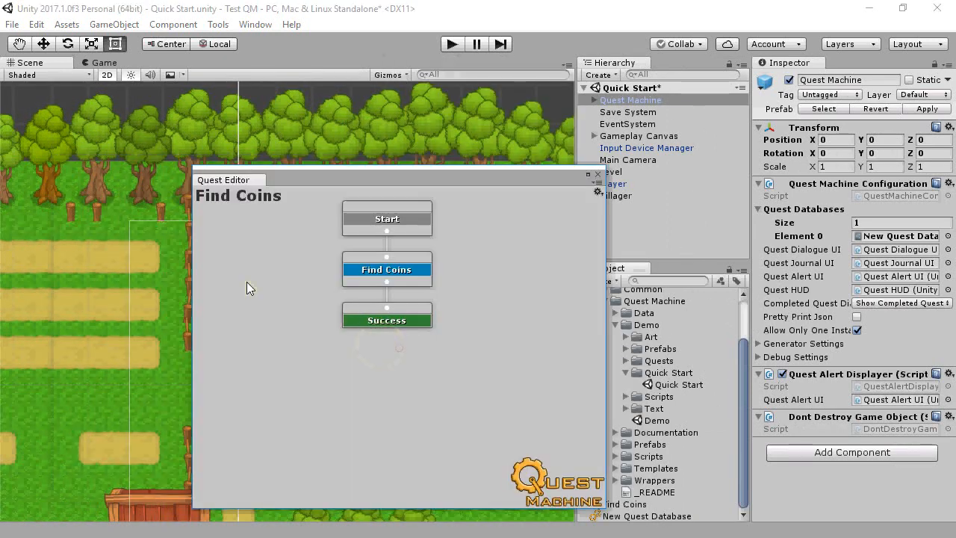
{"action": "left_click_drag", "start_coordinate": [208, 176], "coordinate": [363, 285]}
{"action": "left_click_drag", "start_coordinate": [479, 297], "coordinate": [818, 305]}
{"action": "key", "text": "ctrl+p"}
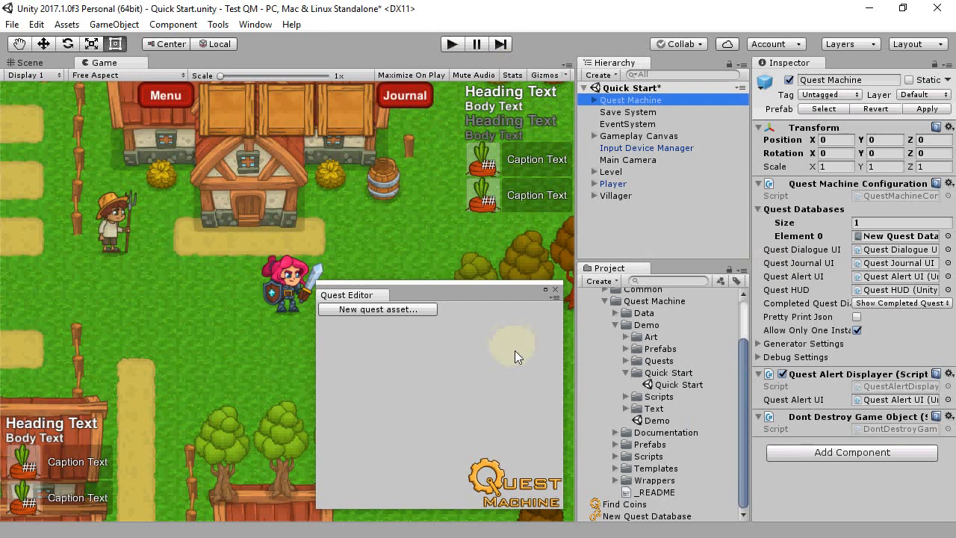
- Examine the Quest Journal component and its quest list on the Player object
{"action": "left_click", "coordinate": [616, 187]}
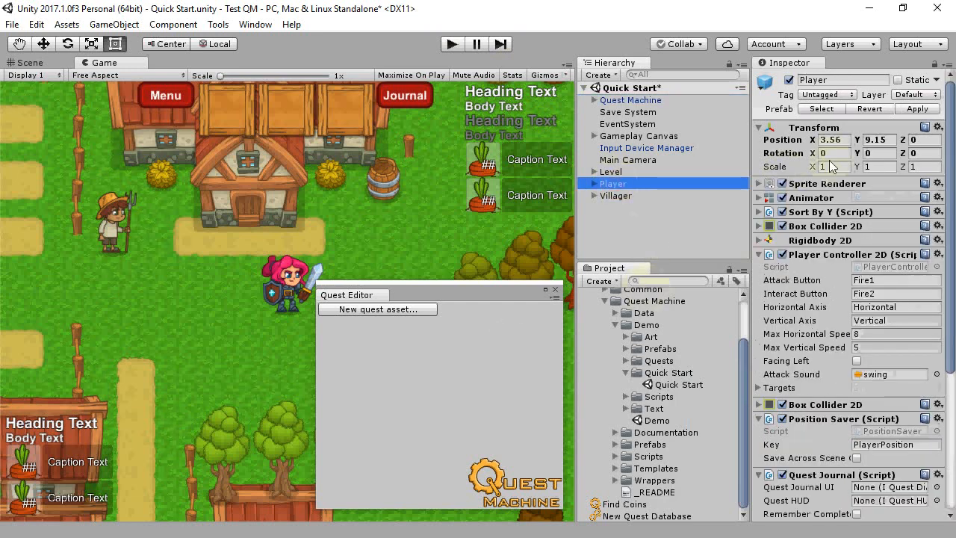
{"action": "left_click_drag", "start_coordinate": [952, 178], "coordinate": [952, 282]}
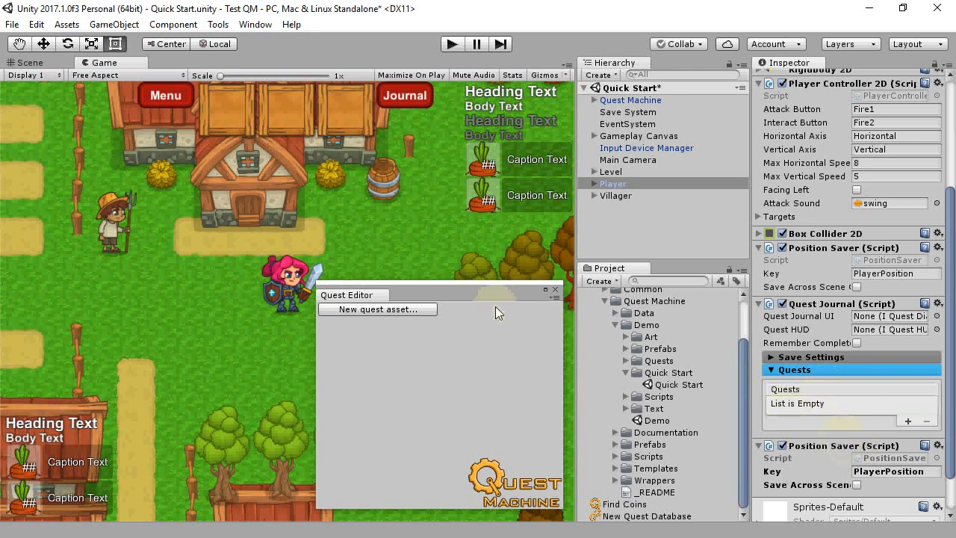
{"action": "left_click", "coordinate": [612, 184]}
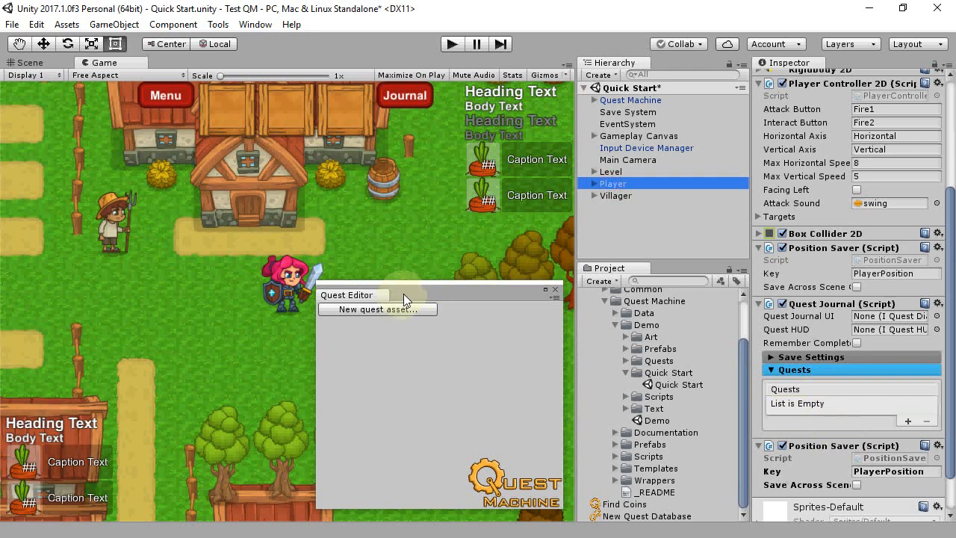
- Move the Quest Editor window clear of the Game view and start playing the scene
{"action": "left_click_drag", "start_coordinate": [406, 294], "coordinate": [770, 278]}
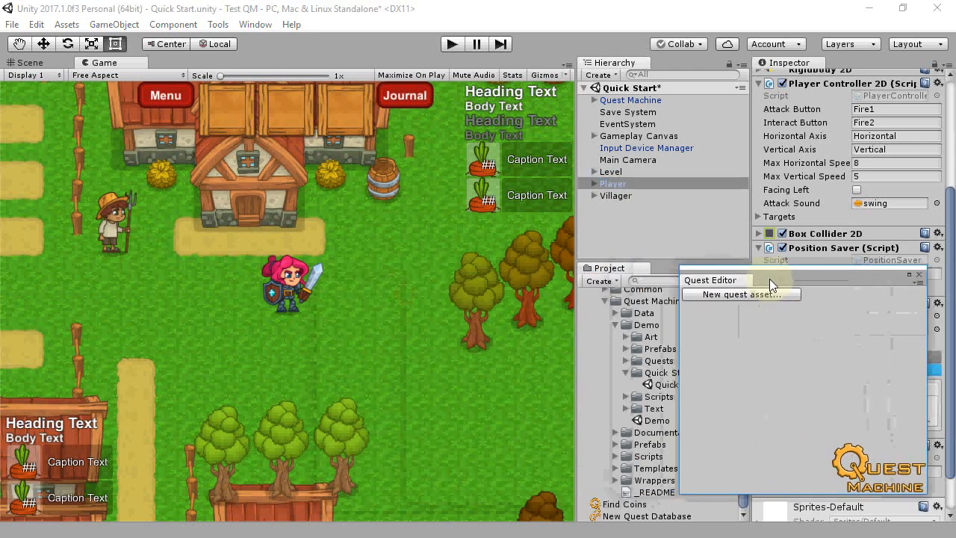
{"action": "left_click", "coordinate": [452, 44]}
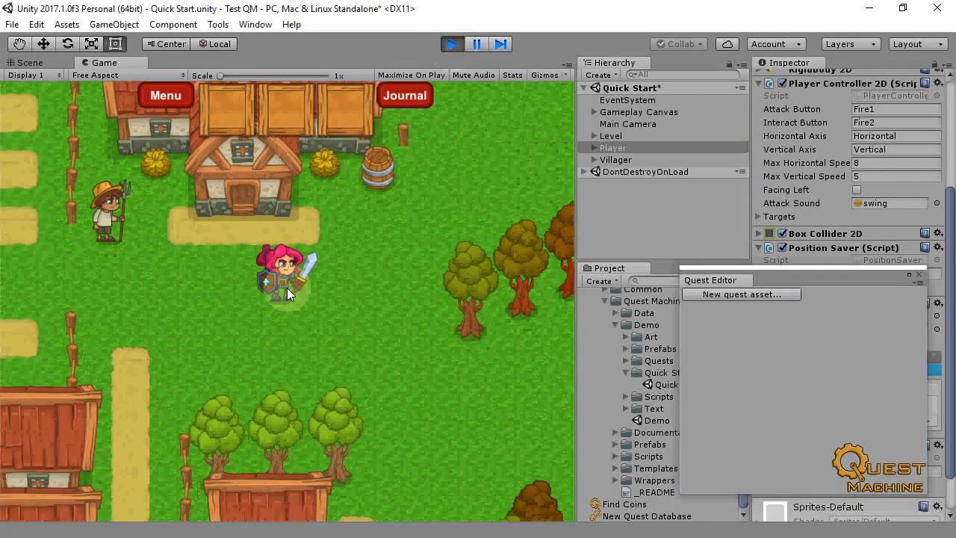
- Walk the player character over to the farmer villager, talk to him and accept the Find Coins quest
{"action": "key", "text": "a"}
{"action": "key", "text": "w"}
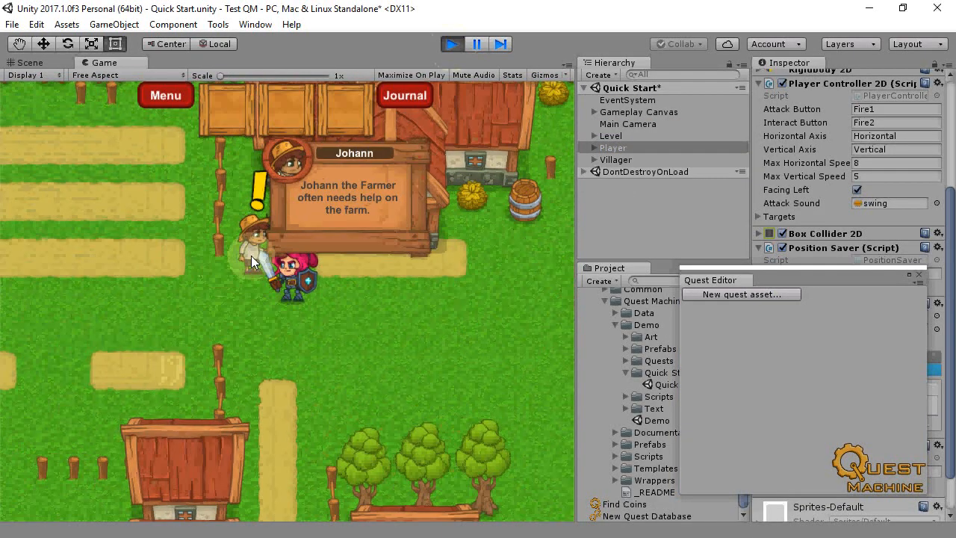
{"action": "right_click", "coordinate": [251, 255]}
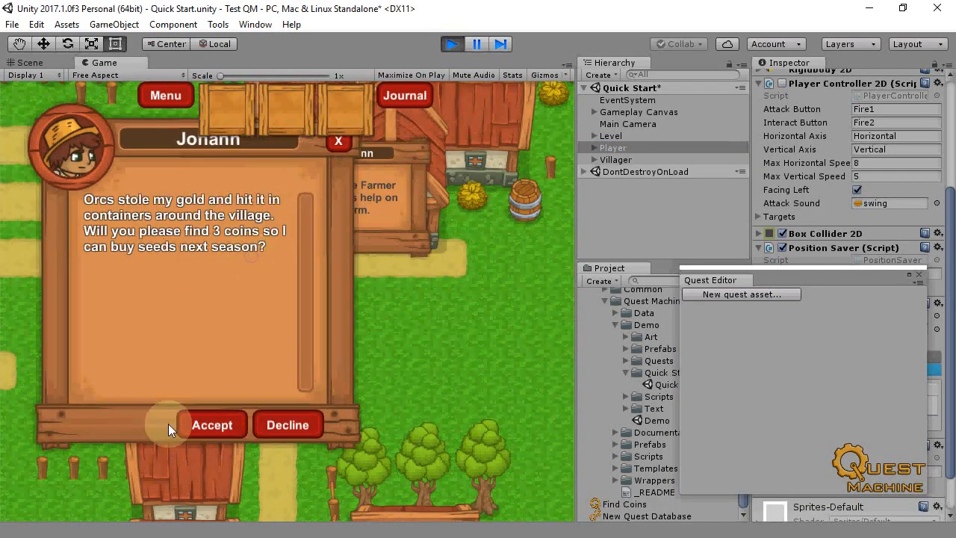
{"action": "left_click", "coordinate": [212, 425]}
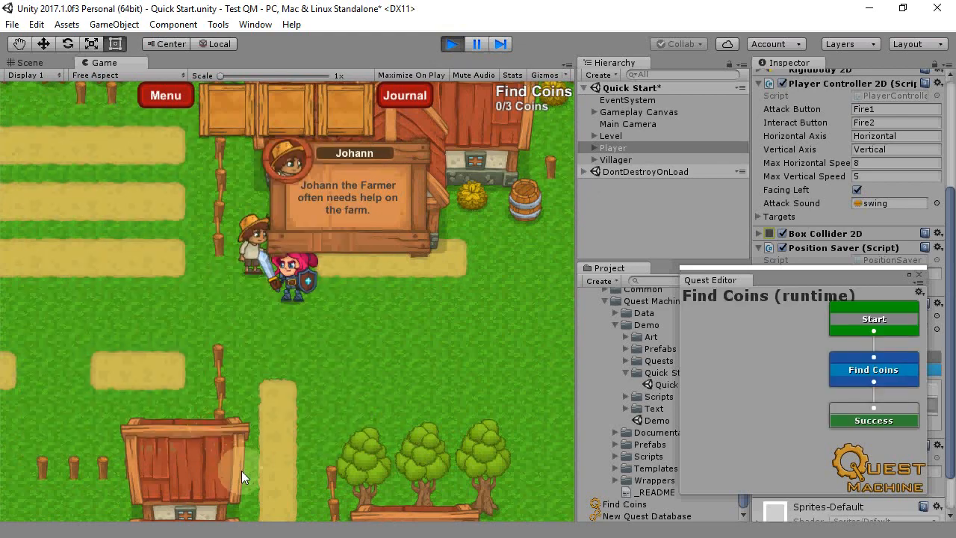
- Walk the player character east to the column of crates and break the lower two to collect their coins
{"action": "key", "text": "d"}
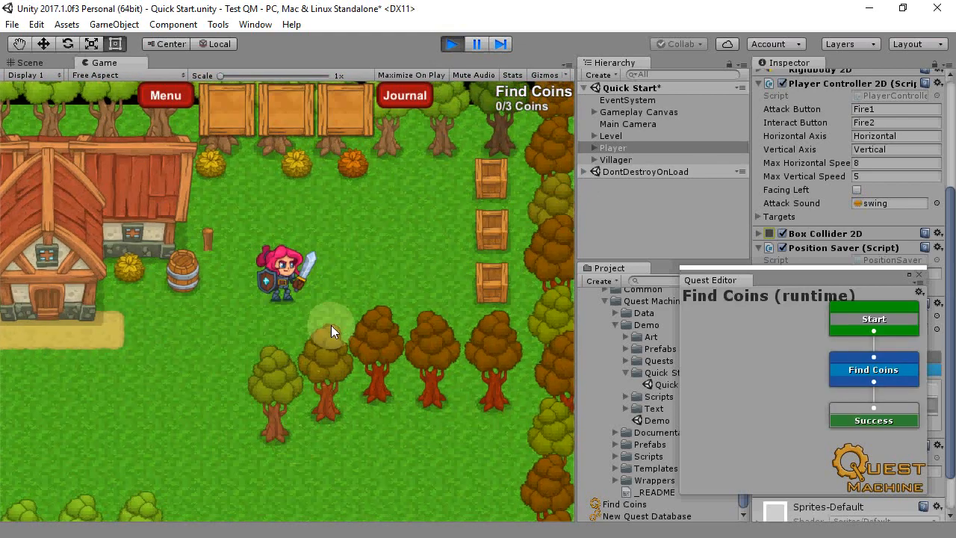
{"action": "key", "text": "d"}
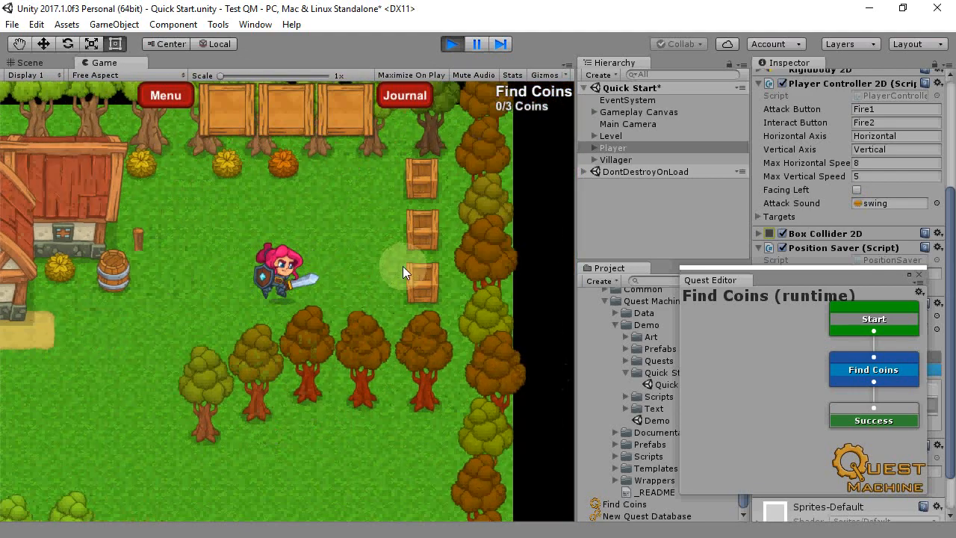
{"action": "key", "text": "d"}
{"action": "left_click", "coordinate": [324, 270]}
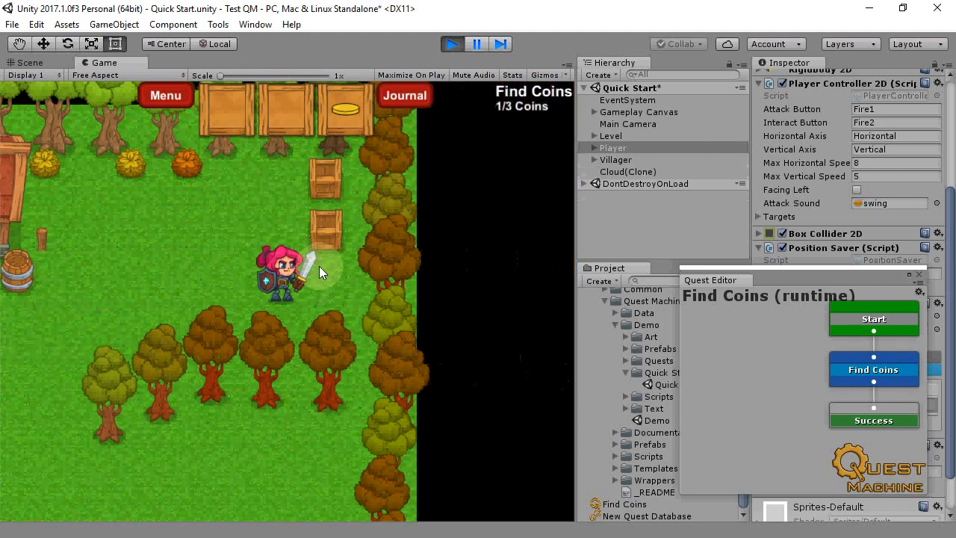
{"action": "key", "text": "w"}
{"action": "left_click", "coordinate": [328, 263]}
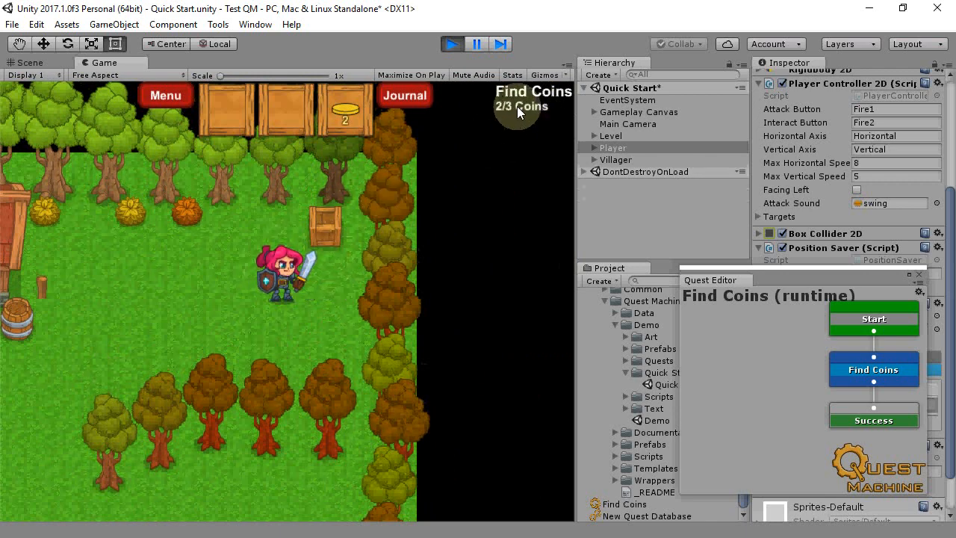
- Review the Find Coins entry in the in-game Quest Journal and close the journal
{"action": "left_click", "coordinate": [405, 96]}
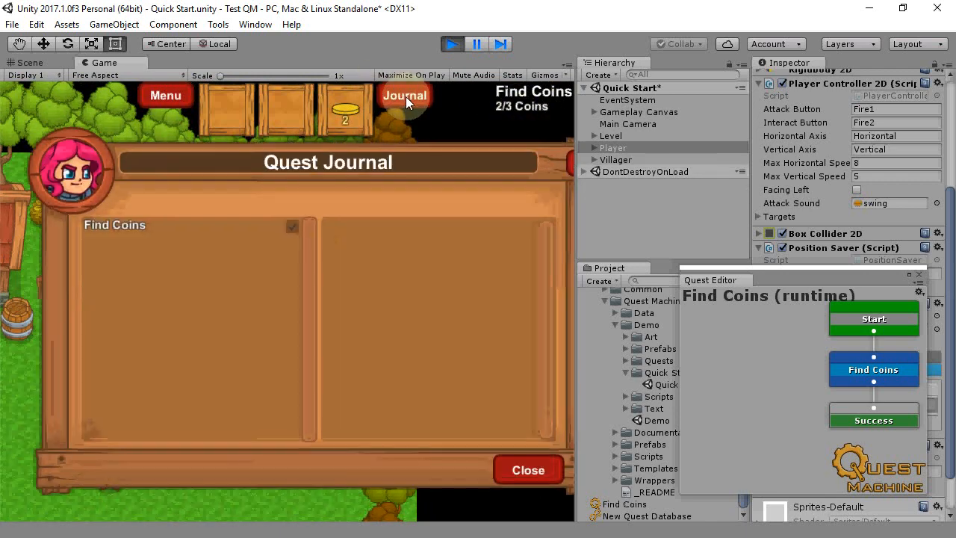
{"action": "left_click", "coordinate": [134, 226]}
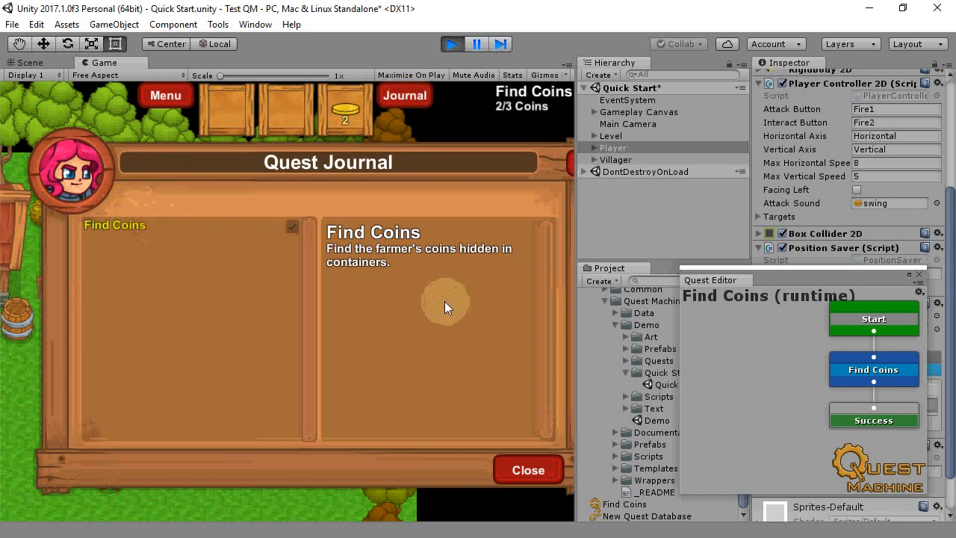
{"action": "left_click", "coordinate": [526, 471]}
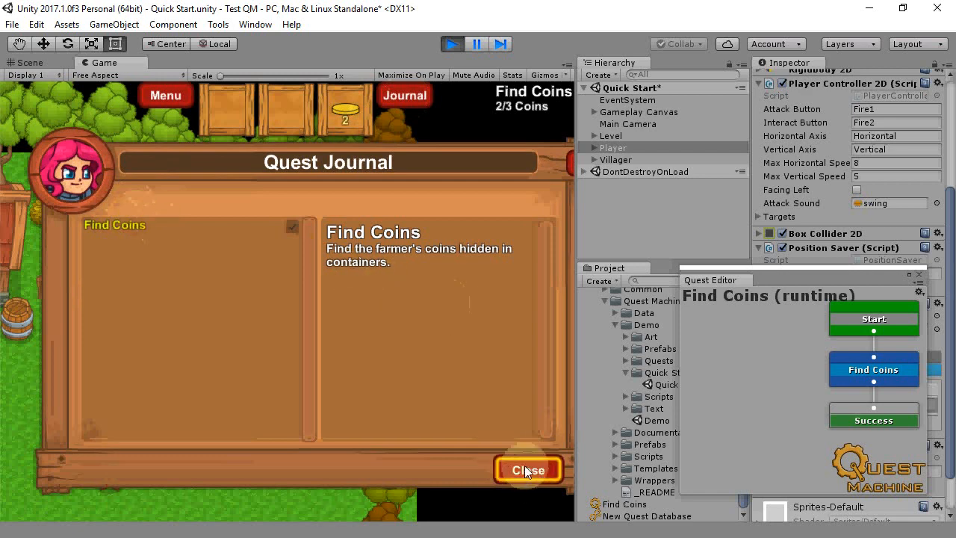
{"action": "left_click", "coordinate": [524, 466]}
- Move the player character up to the last remaining crate and break it to collect the third coin
{"action": "key", "text": "w"}
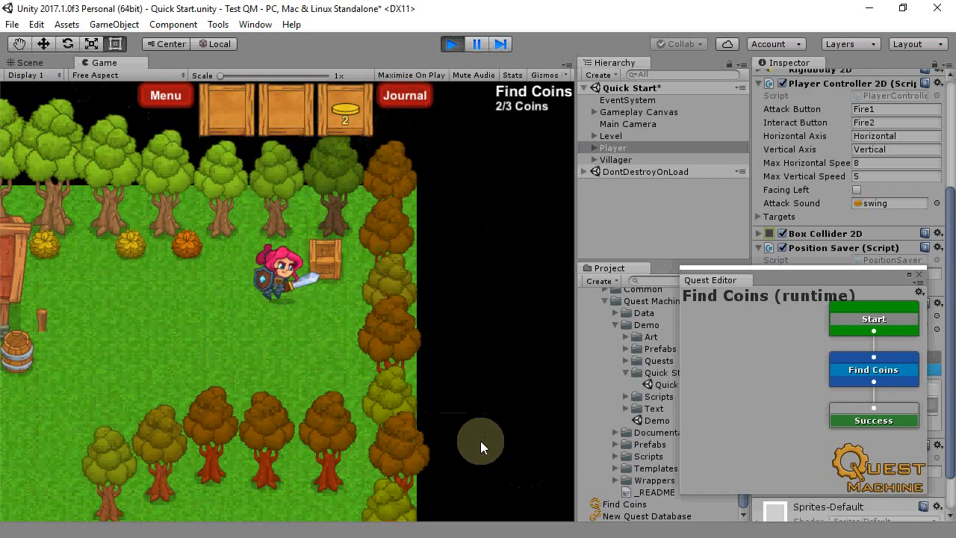
{"action": "left_click", "coordinate": [312, 263]}
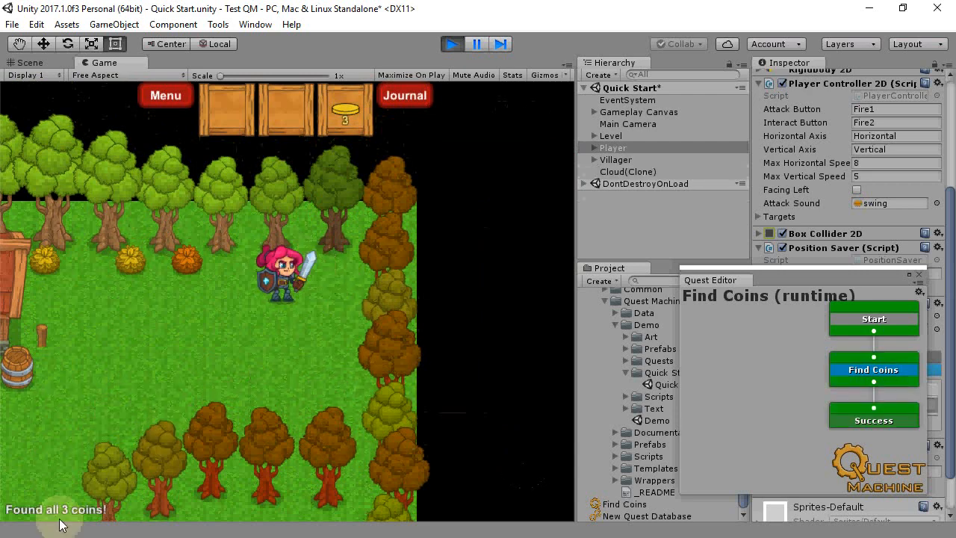